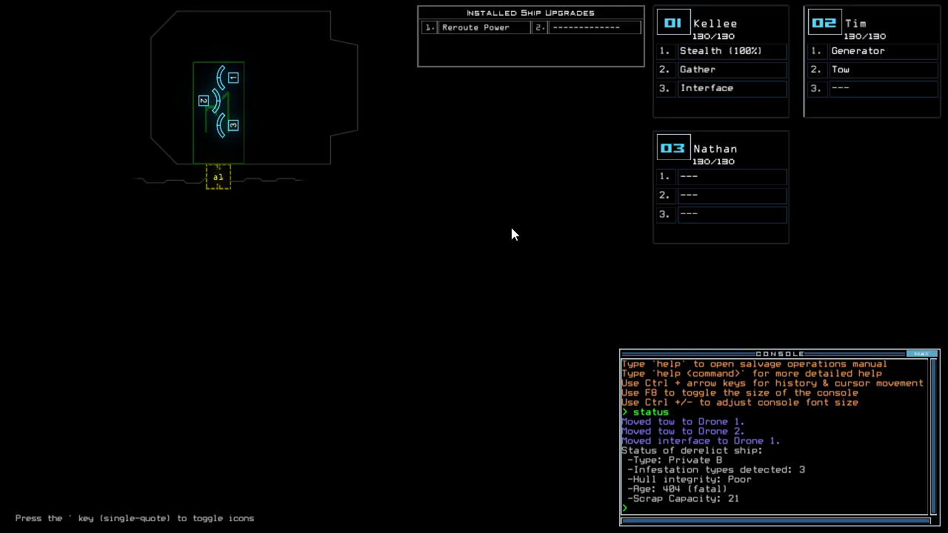
Step: Open the saved command aliases with alias and close them unchanged
type("alias")
key("Return")
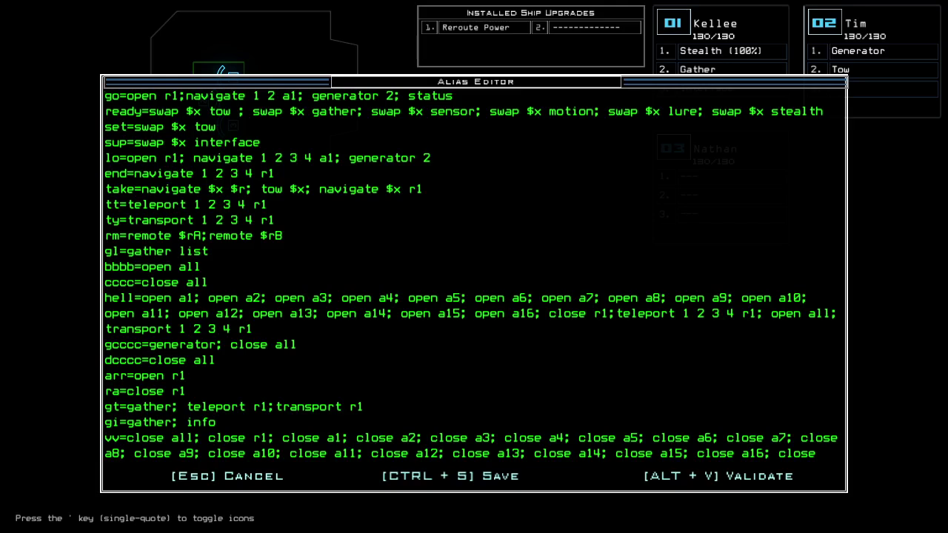
key("Escape")
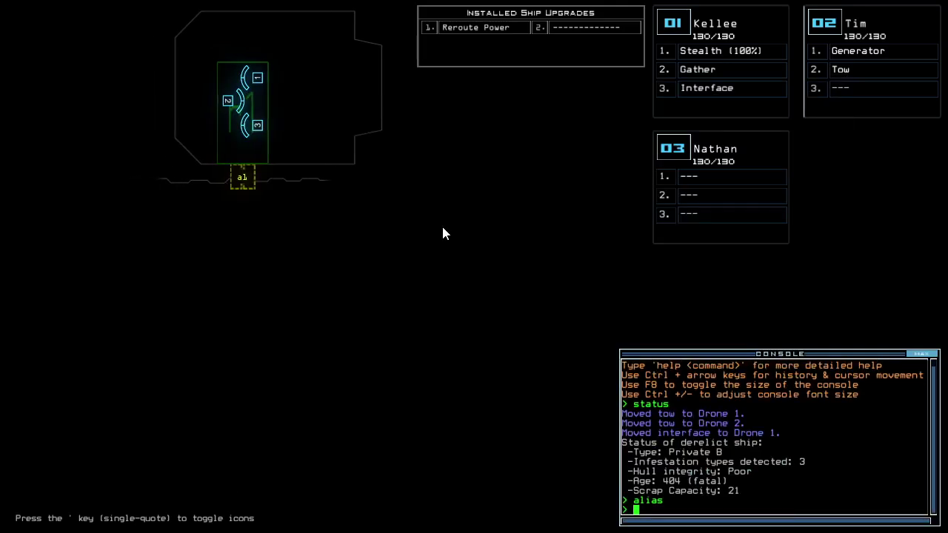
Step: Check drone cameras 1, 2 and 3, then run go to start the mission
key("Tab")
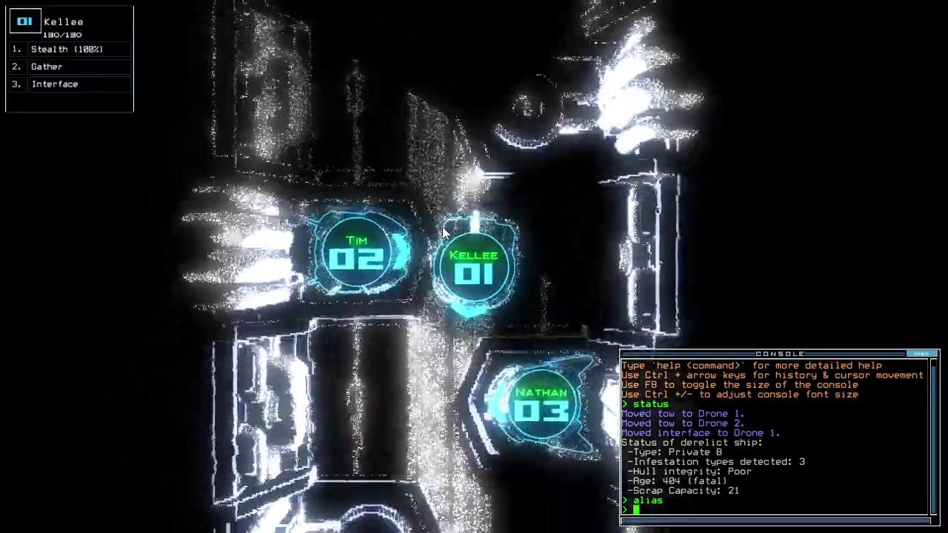
key("2")
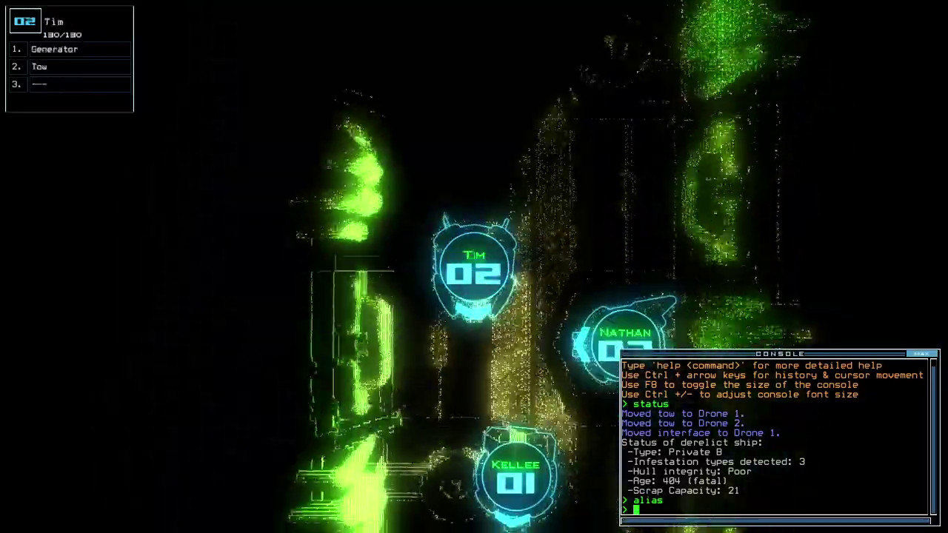
key("3")
key("1")
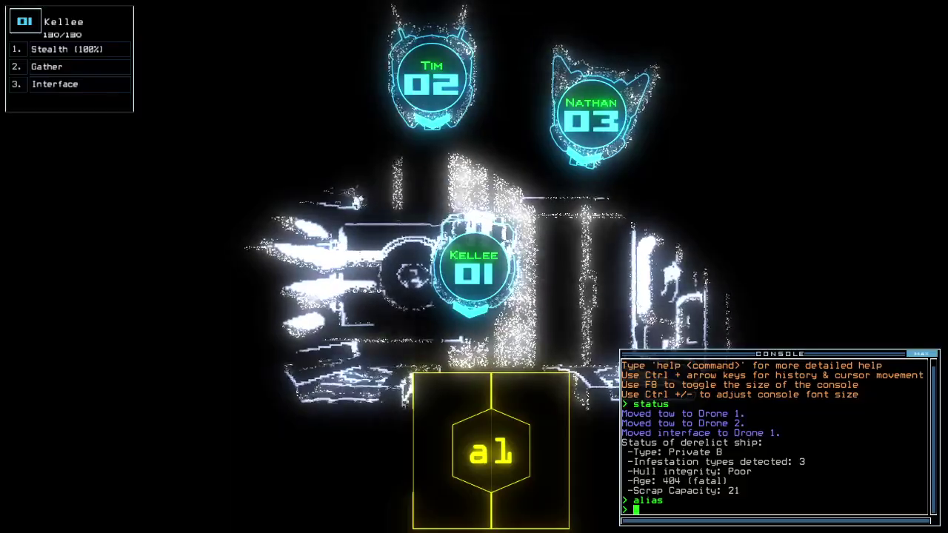
type("go")
key("Return")
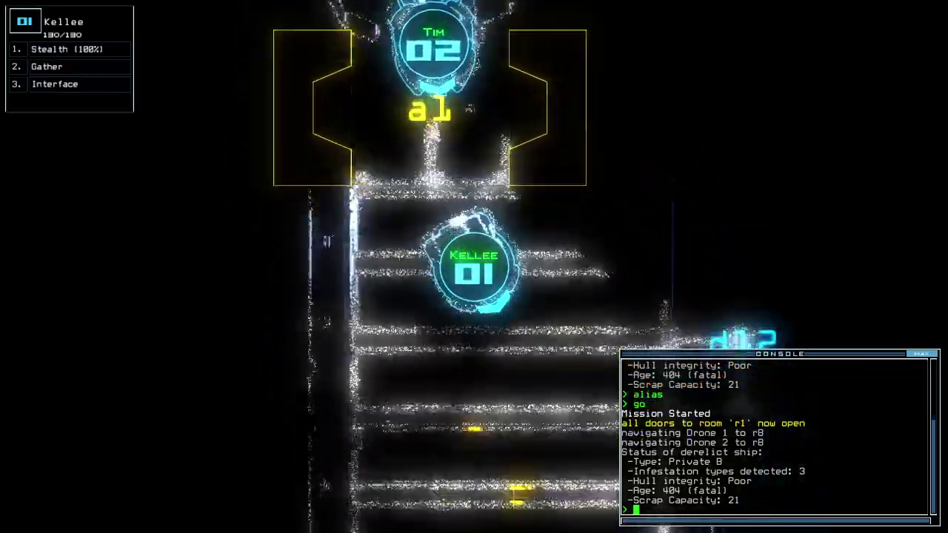
Step: Gather four loads of nearby scrap with drone 1 using g
type("g")
key("Return")
type("g")
key("Return")
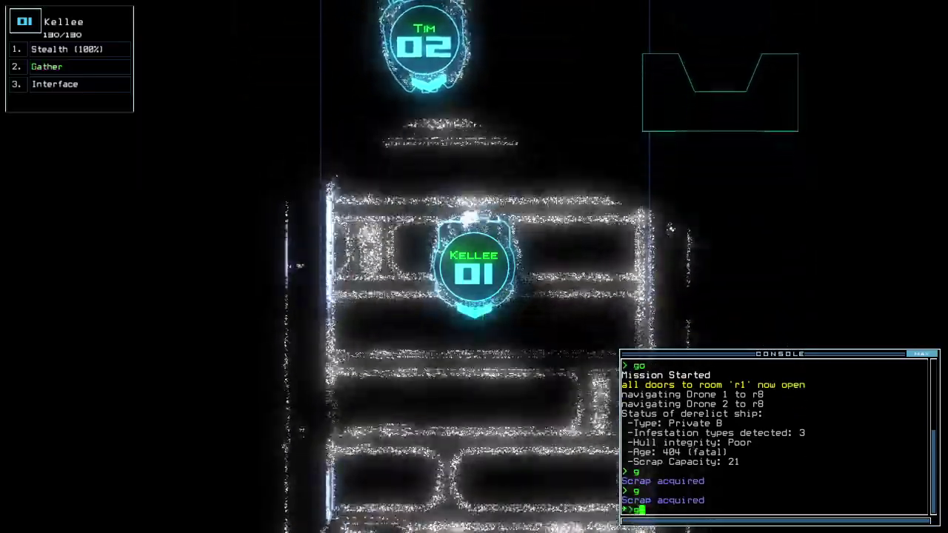
type("g")
key("Return")
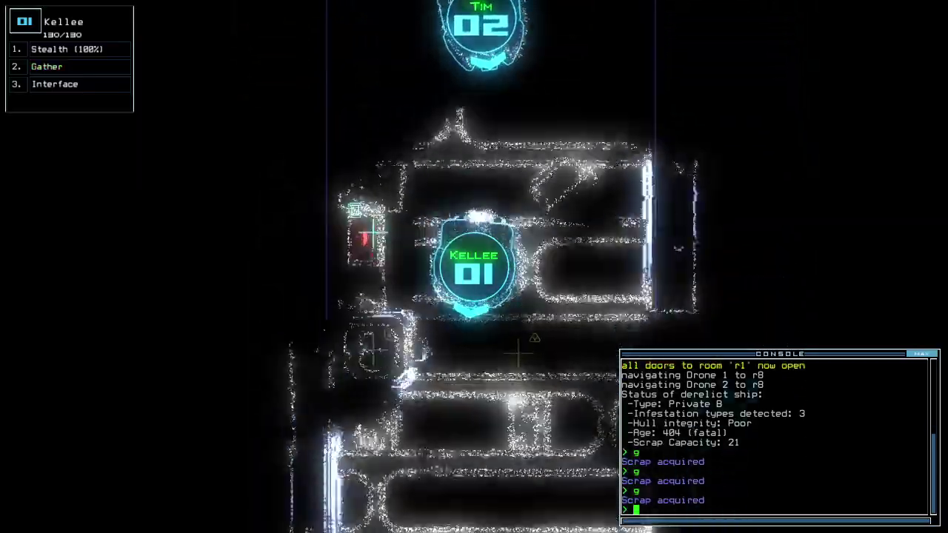
type("g")
key("Return")
Step: After a failed tow 2 attempt, activate drone 2's generator and view the powered rooms
type("tow 2")
key("Return")
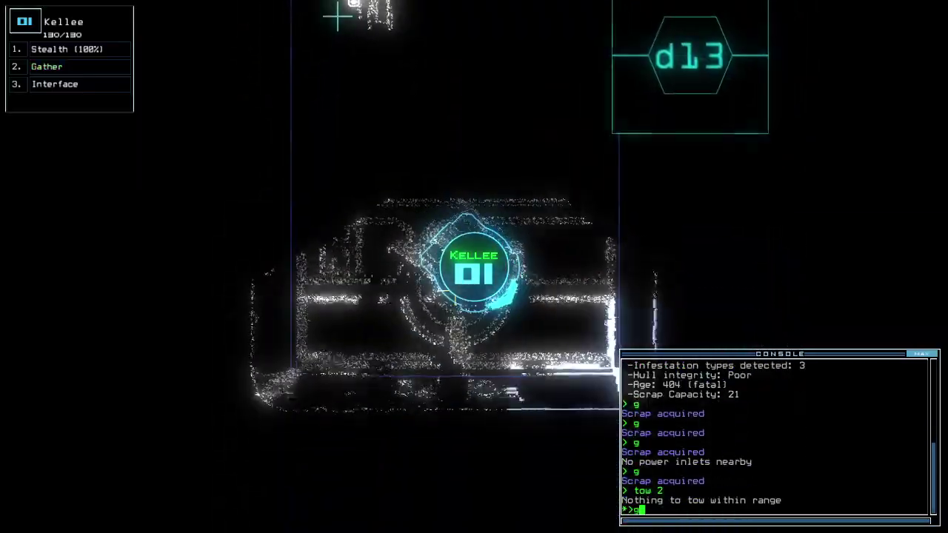
type("generator")
key("Return")
type("generator 2")
key("Return")
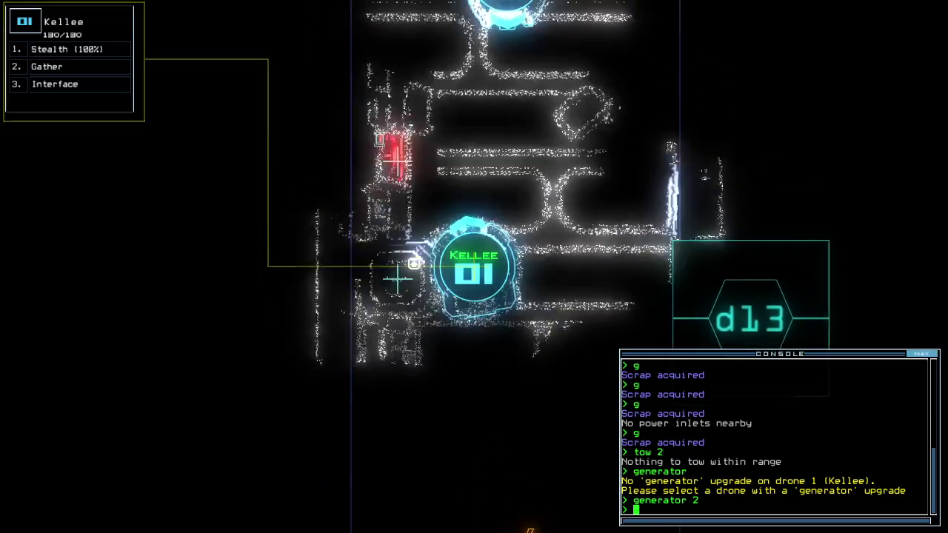
key("Tab")
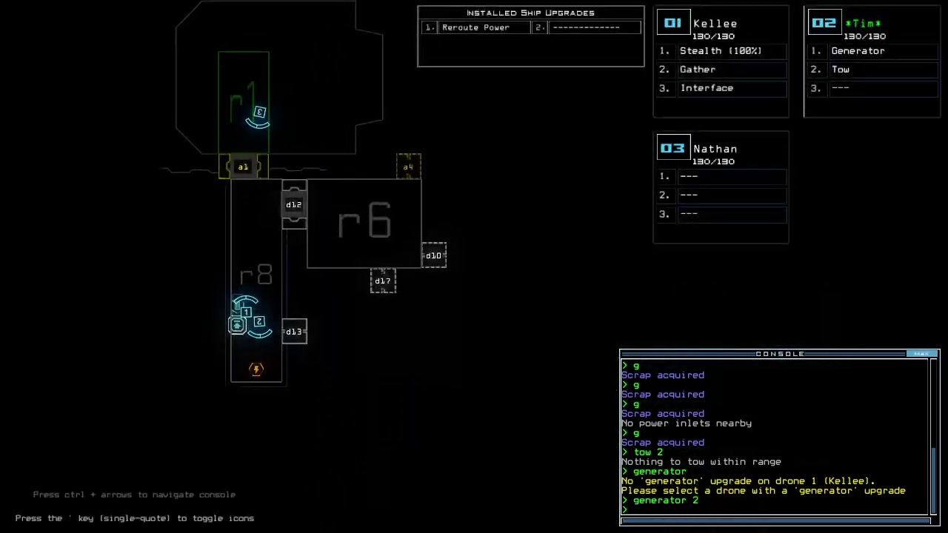
Step: Open door d7, show the ship status, and close all doors to room r1
type("d")
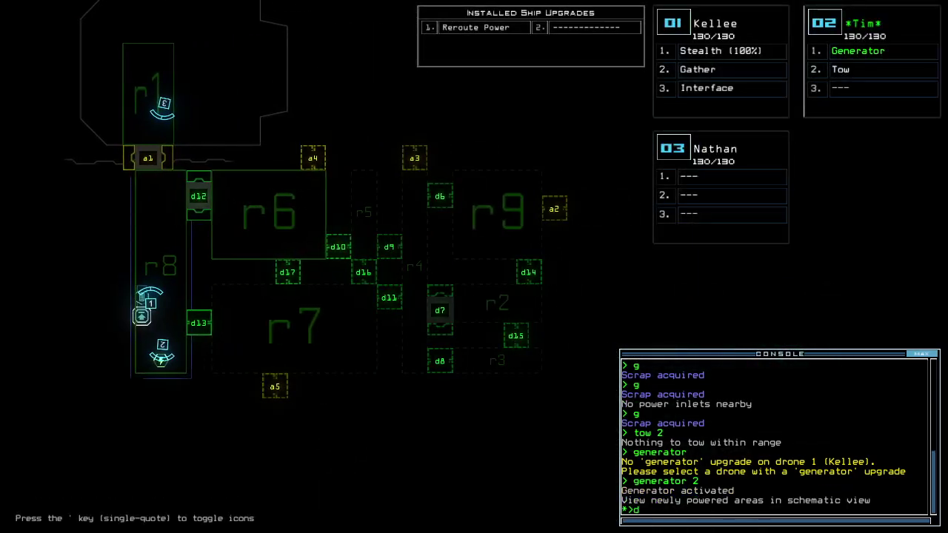
key("Return")
type("status")
key("Return")
type("rv")
key("Return")
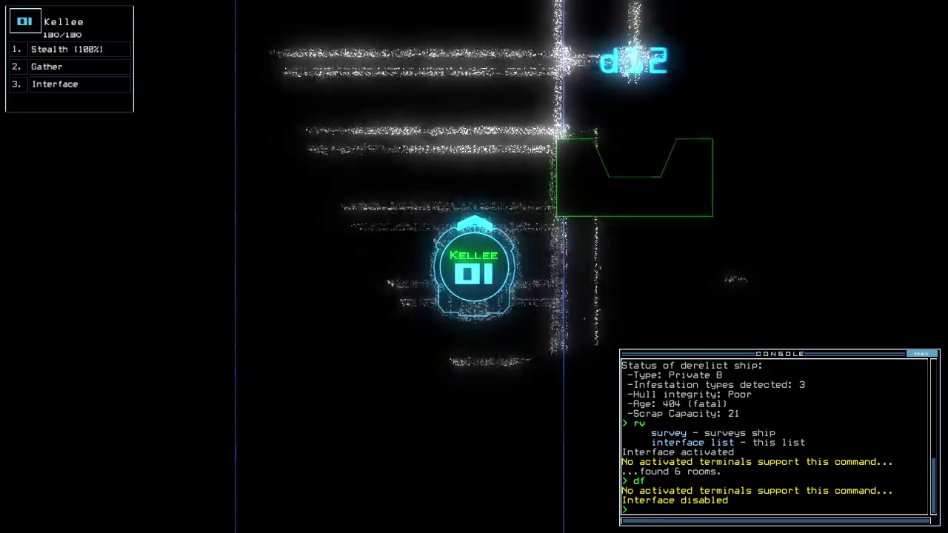
type("r1")
key("Return")
Step: Open d12, turn on stealth and open d17, steer drone 1 through, and seal the door behind
type("d1")
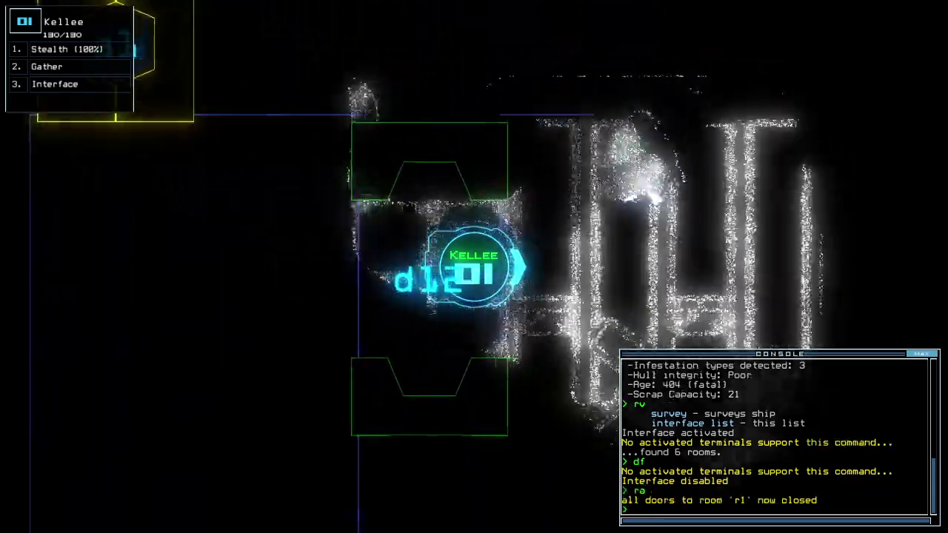
type("2")
key("Return")
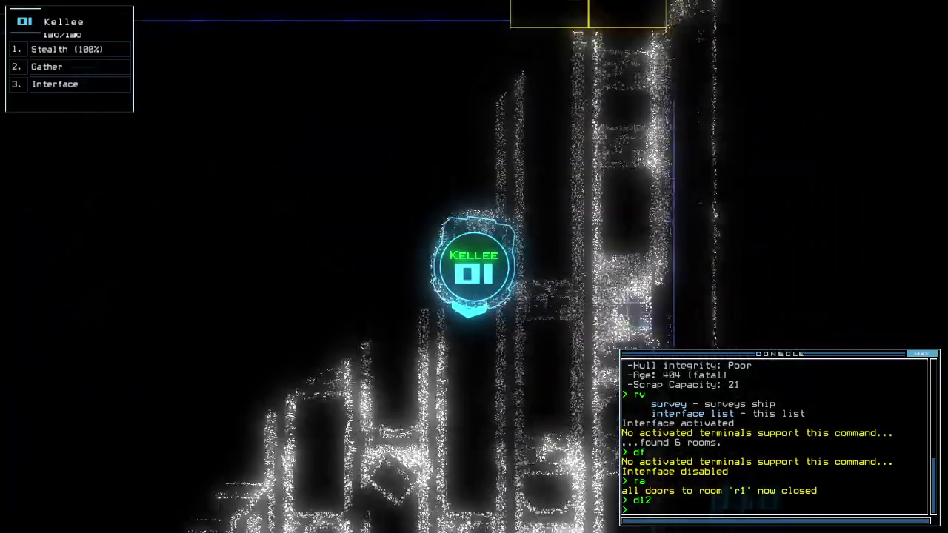
type("st;d17")
key("Return")
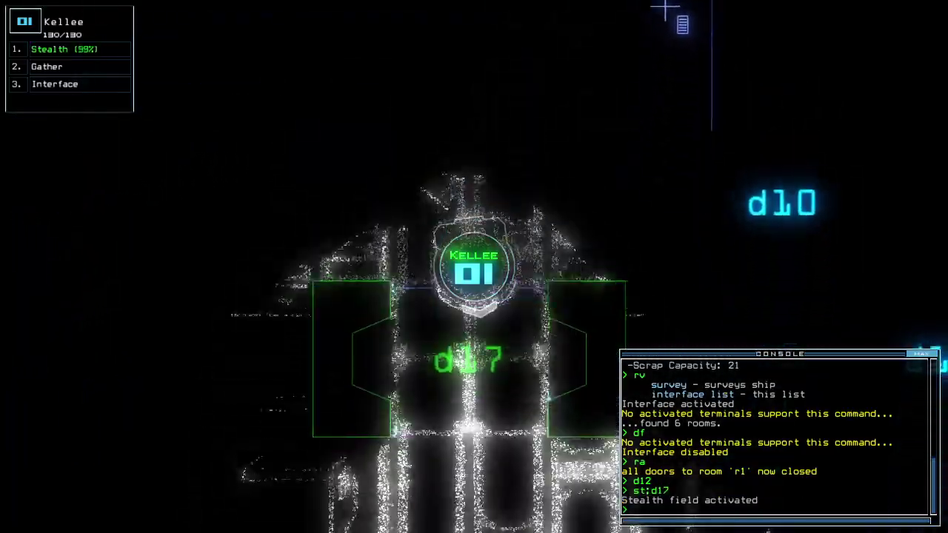
key("Down")
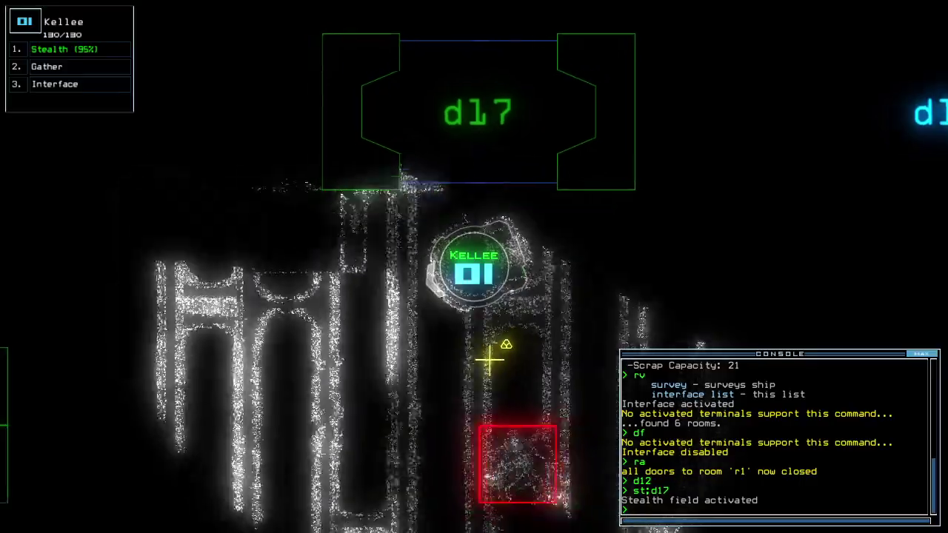
key("Left")
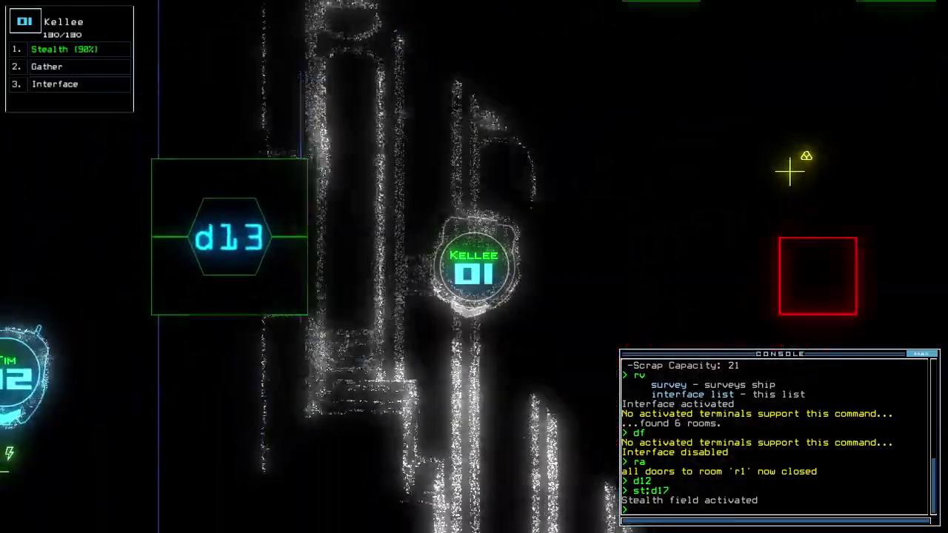
key("Right")
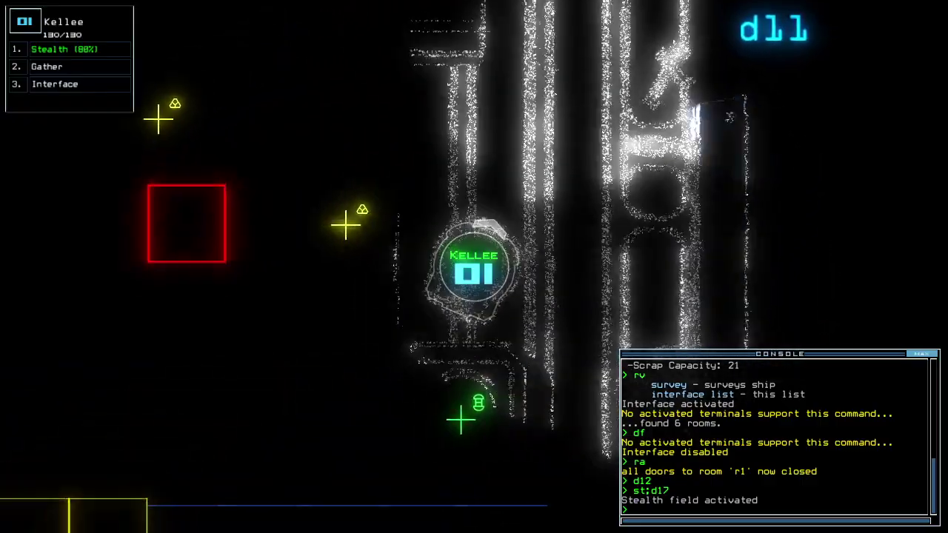
type("cccc")
key("Return")
Step: Open door d16 and close the door behind drone 1
key("Tab")
key("Tab")
key("Tab")
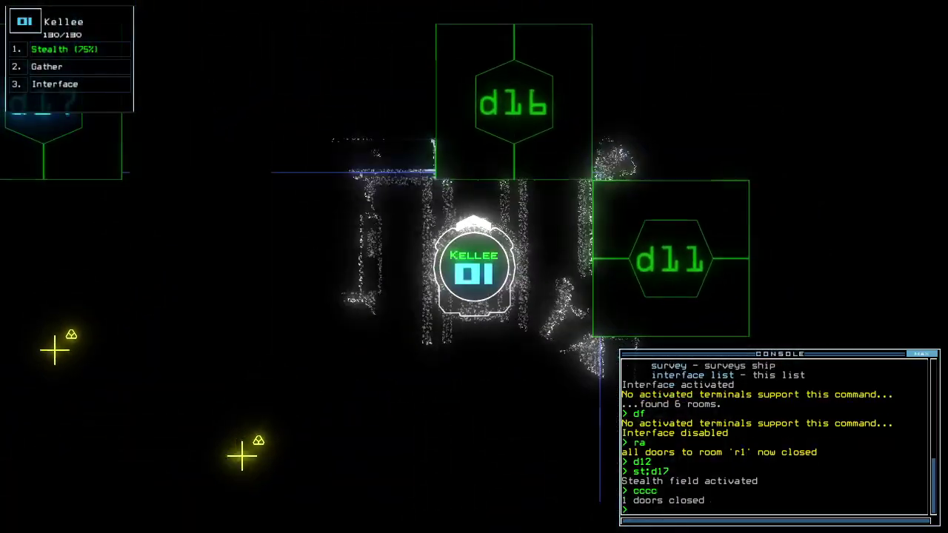
key("Tab")
type("6")
key("Return")
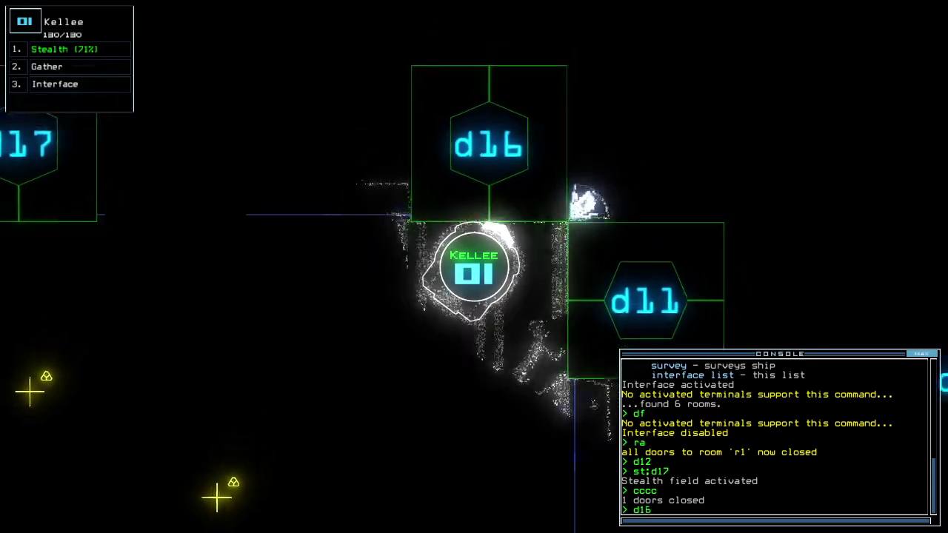
type("cccc")
key("Return")
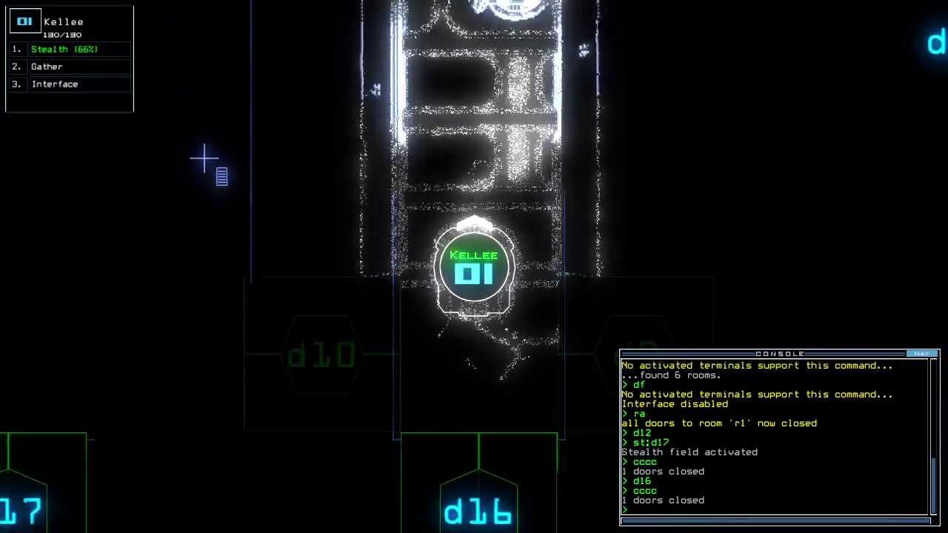
Step: Turn off drone 1's stealth field and reposition it within room r5
key("Tab")
type("st")
key("Return")
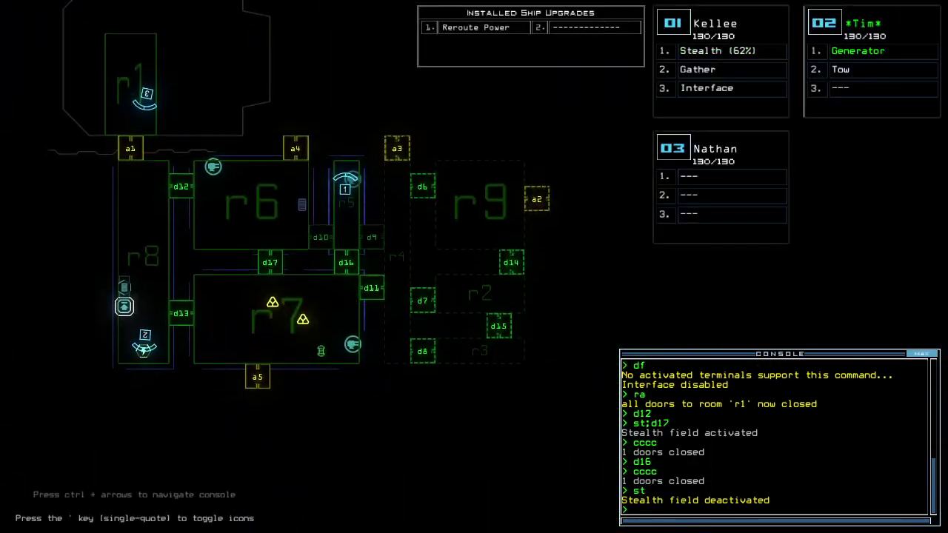
key("Tab")
key("Down")
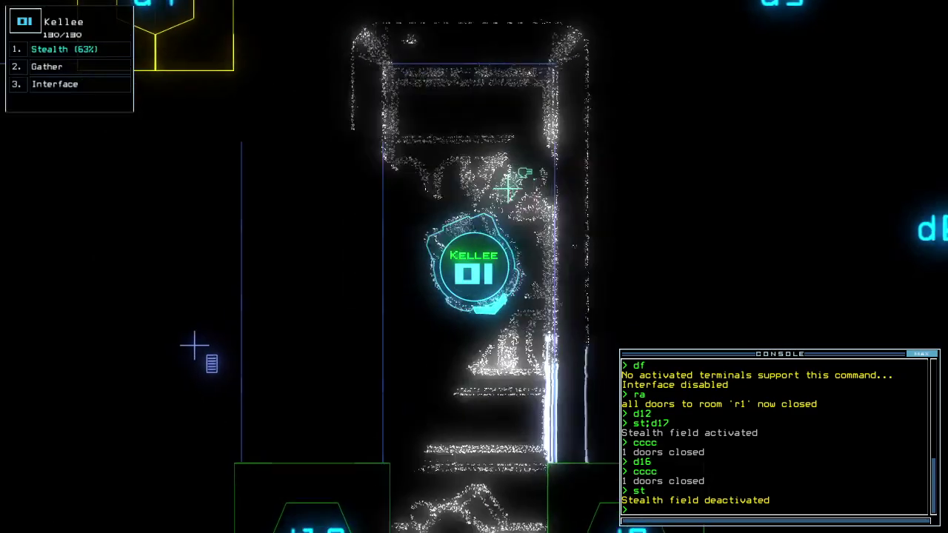
key("Tab")
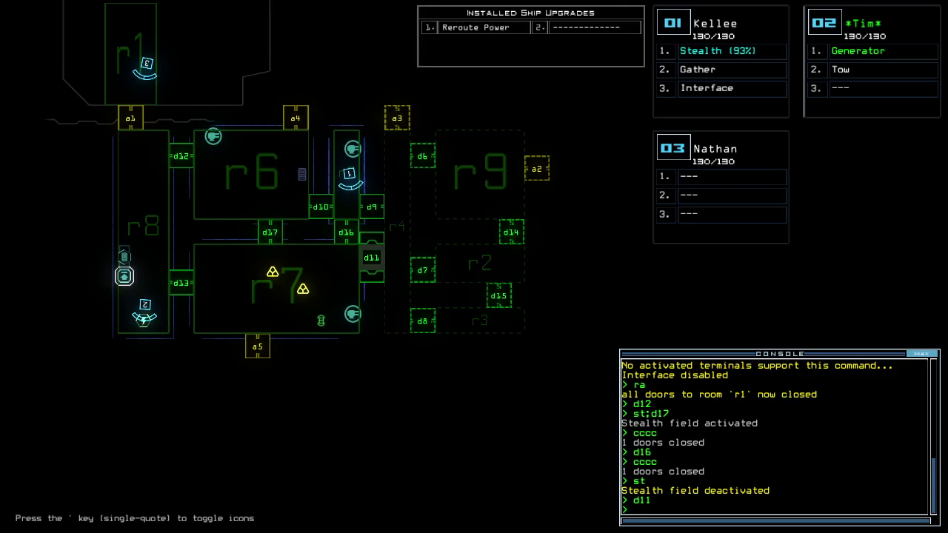
key("Tab")
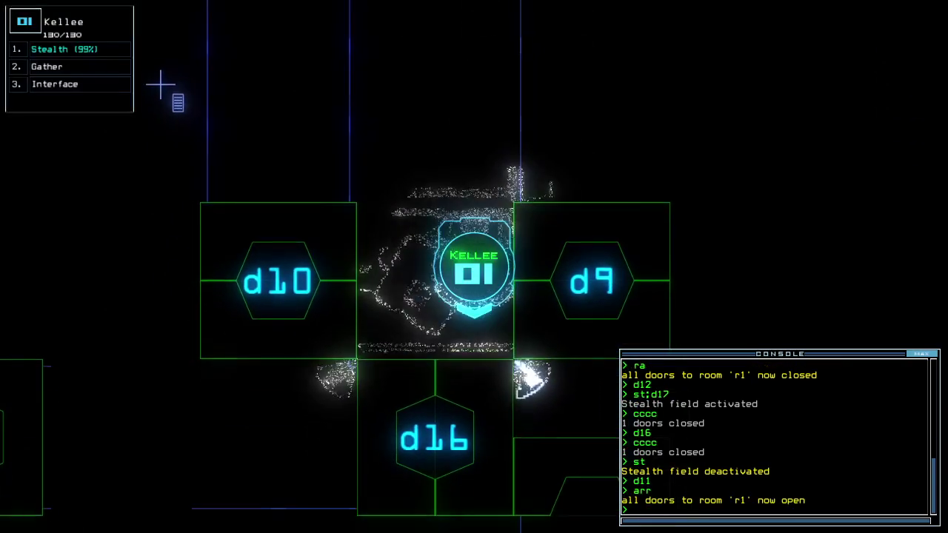
type("st;d9")
Step: Turn stealth back on, pass through d9 and d6, sealing the doors behind the drone
key("Return")
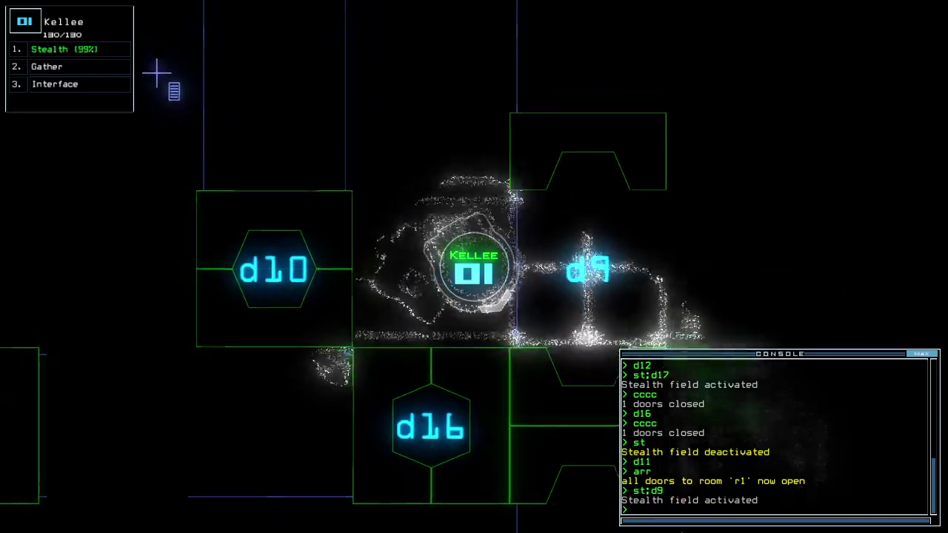
type("cccc")
key("Return")
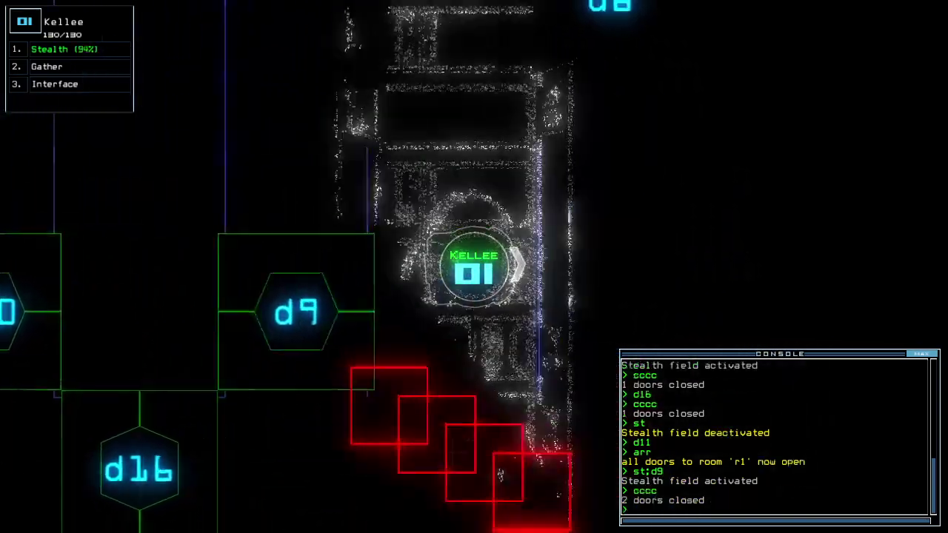
key("Tab")
key("Tab")
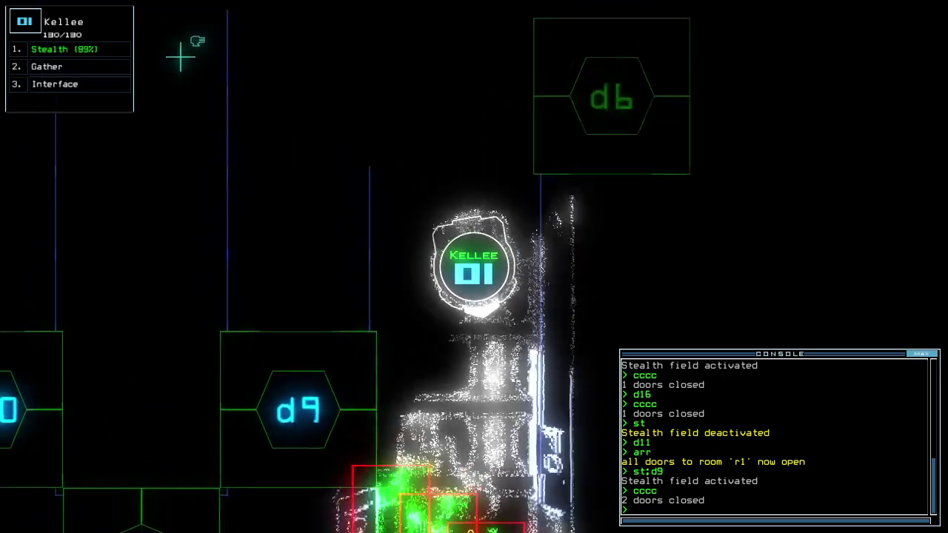
type("d6")
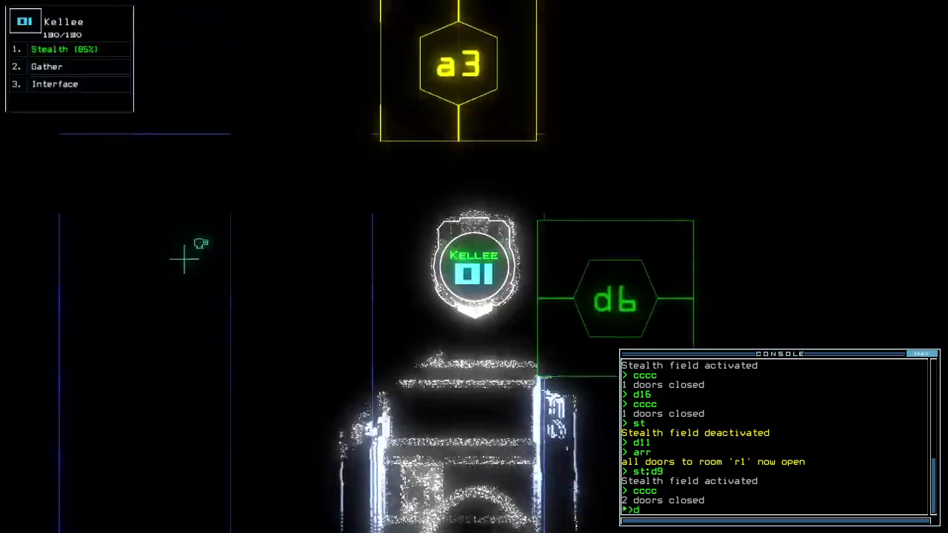
key("Return")
type("cccc")
key("Return")
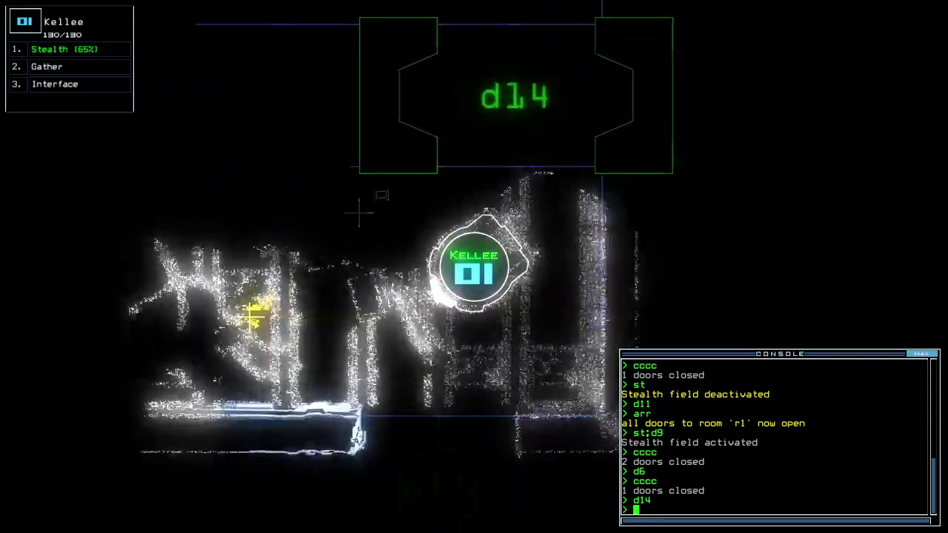
Step: Seal the doors around the drone at d14 and collect the adjacent scrap
type("cccc")
key("Return")
type("g")
key("Return")
type("g")
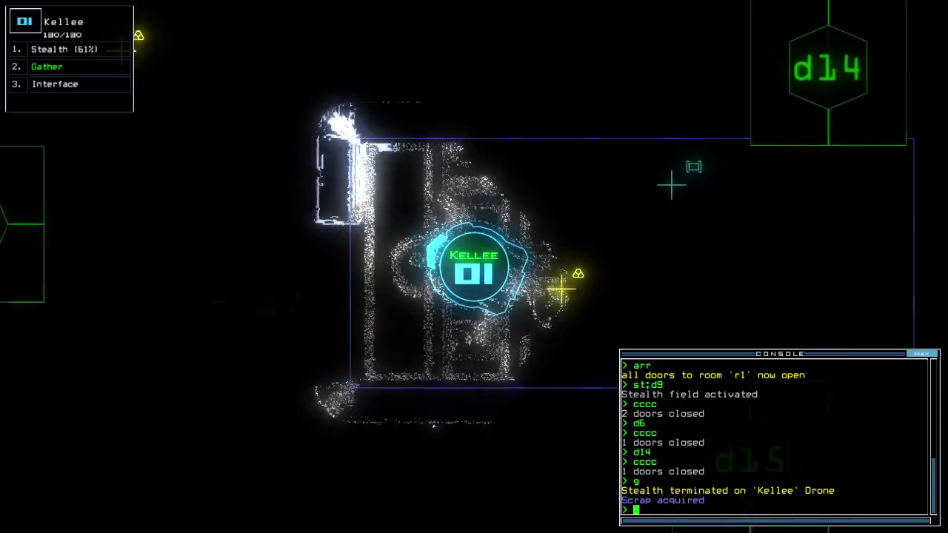
key("Return")
Step: Link to the ship interface and fire the defenses to kill 21 enemies in r7
type("rv")
key("Return")
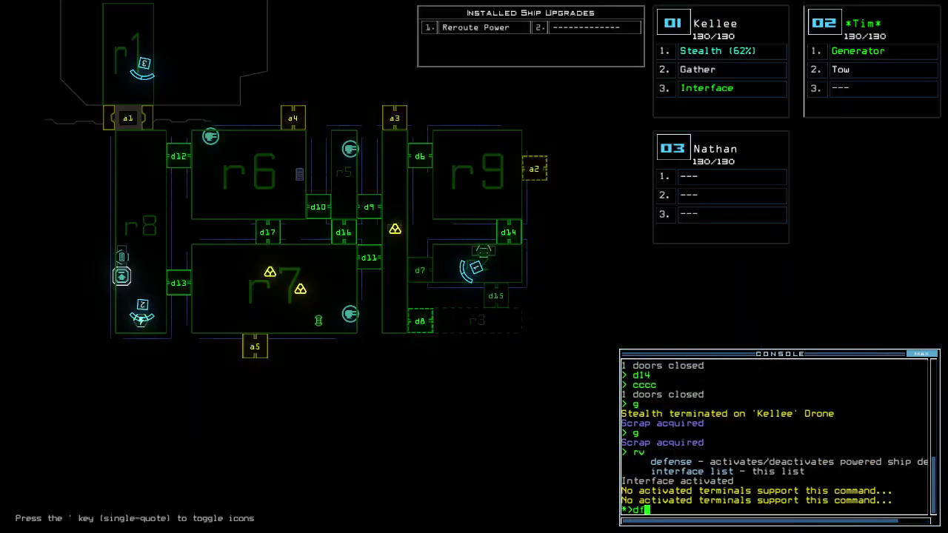
key("Return")
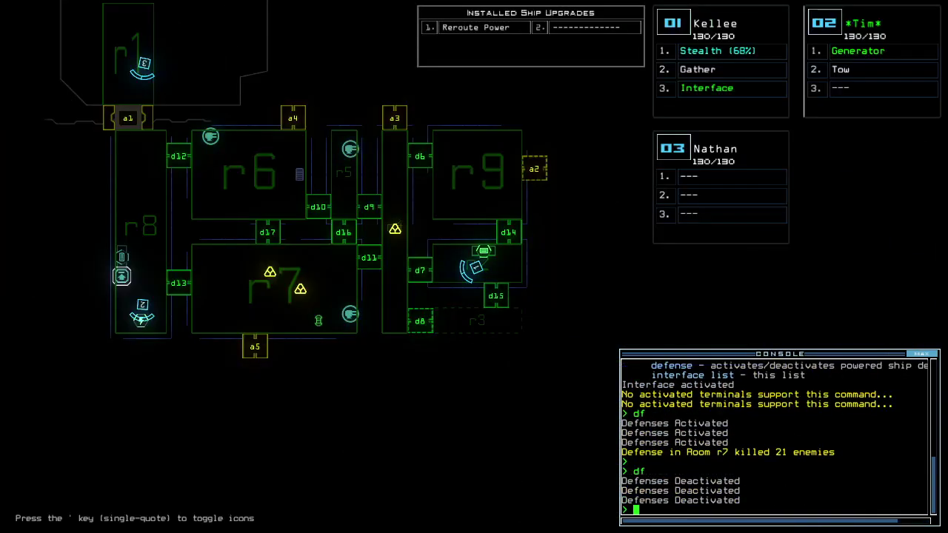
key("Tab")
Step: Send the drone through d7 under stealth and gather the scrap there
type("d7")
key("Return")
type("st")
key("Return")
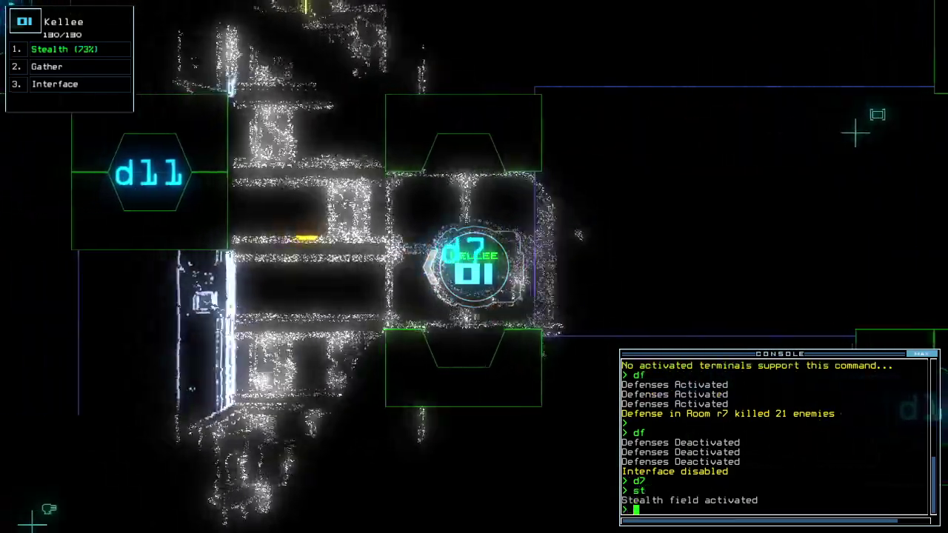
key("Left")
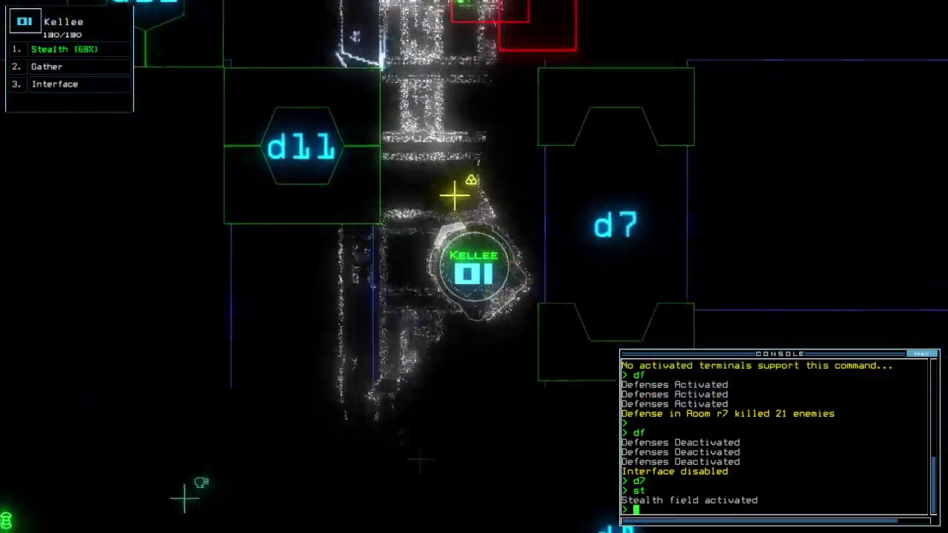
key("Down")
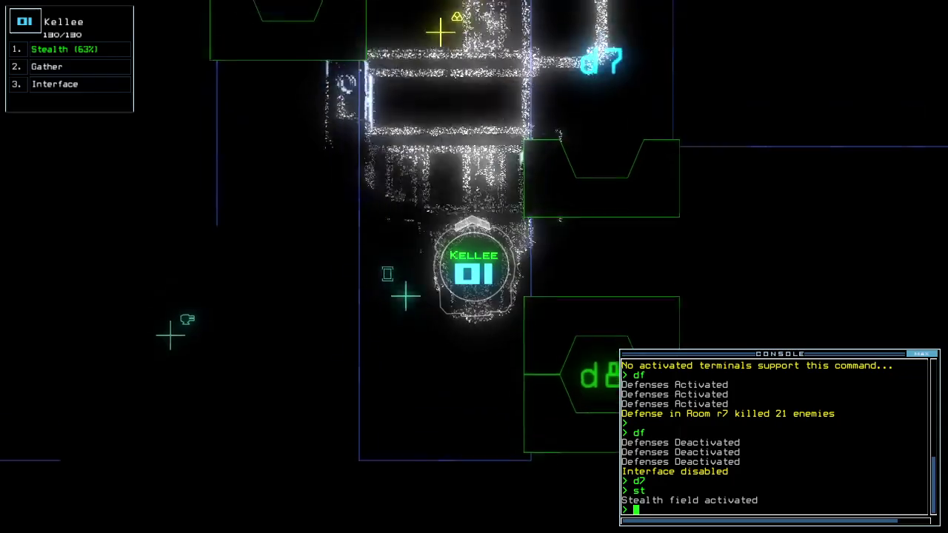
type("ather")
key("Return")
key("Down")
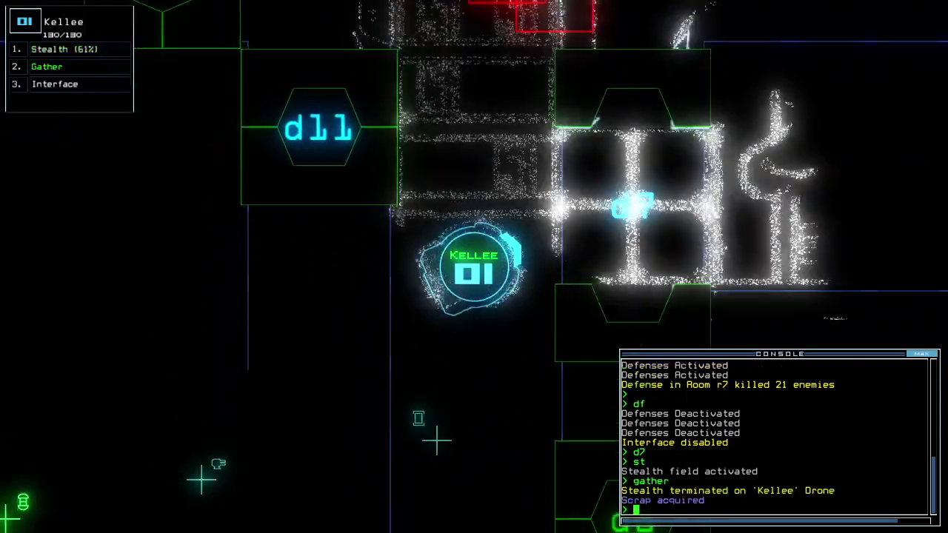
Step: Move to d8 with stealth on and scan the ship, revealing items in r3, r4 and r8
type("d8")
key("Return")
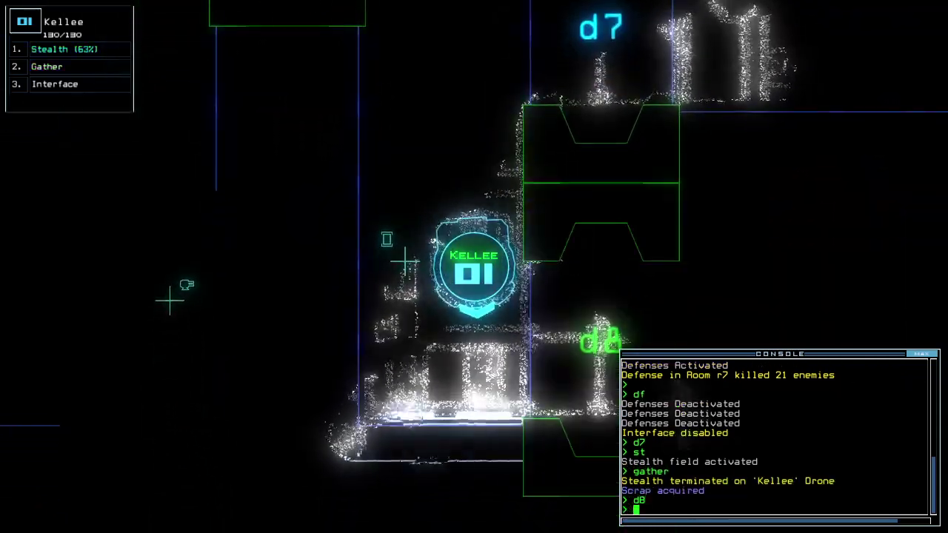
type("st")
key("Return")
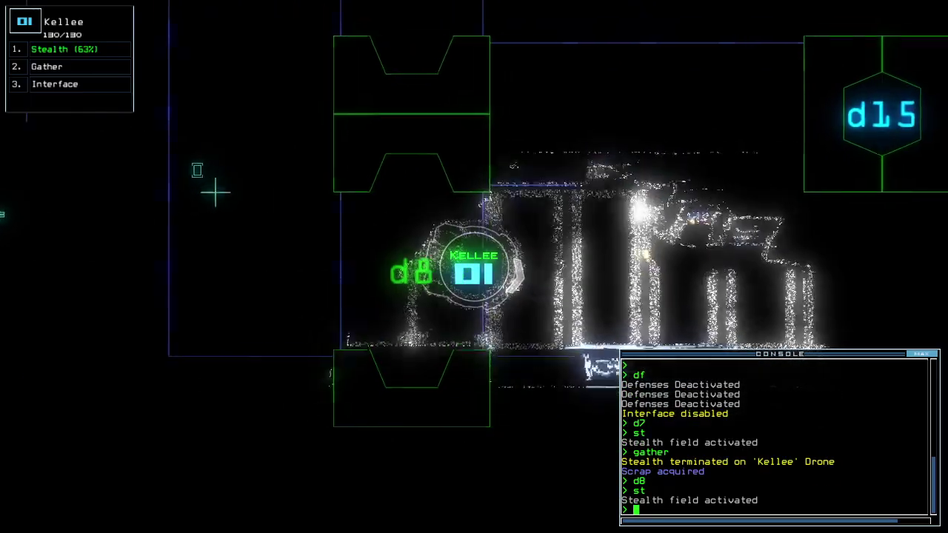
type("interface")
key("Return")
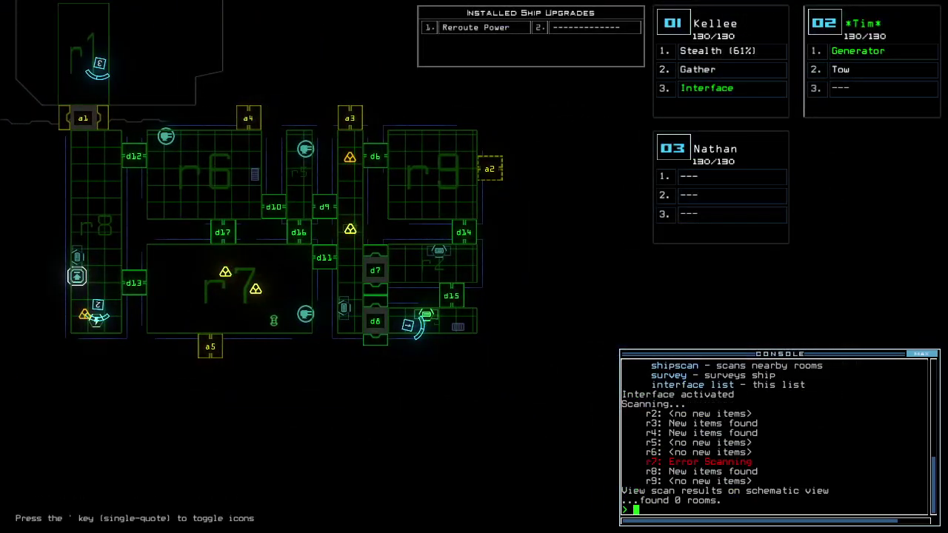
Step: Send the drone through d15 and d14, sealing the doors behind each
type("d15")
key("Return")
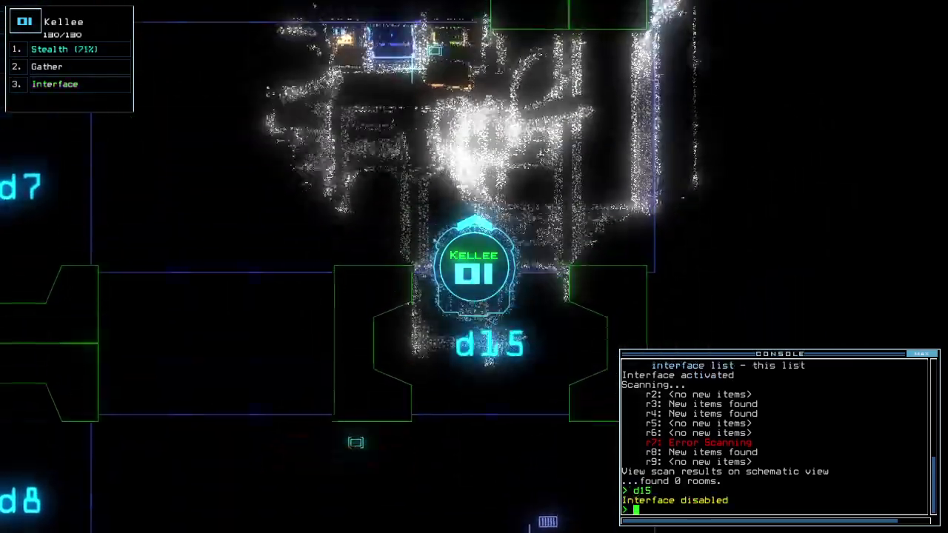
type("cccc")
key("Return")
type("d14")
key("Return")
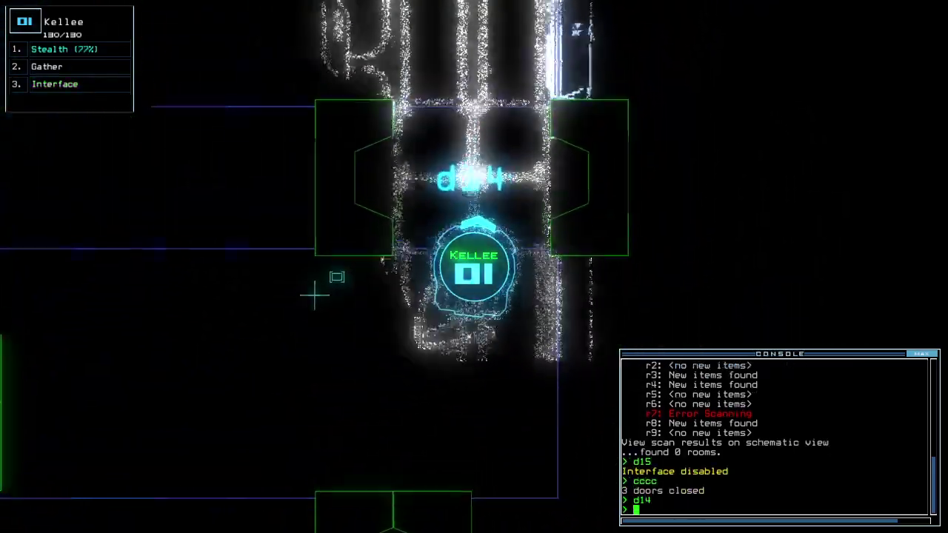
type("cccc")
key("Return")
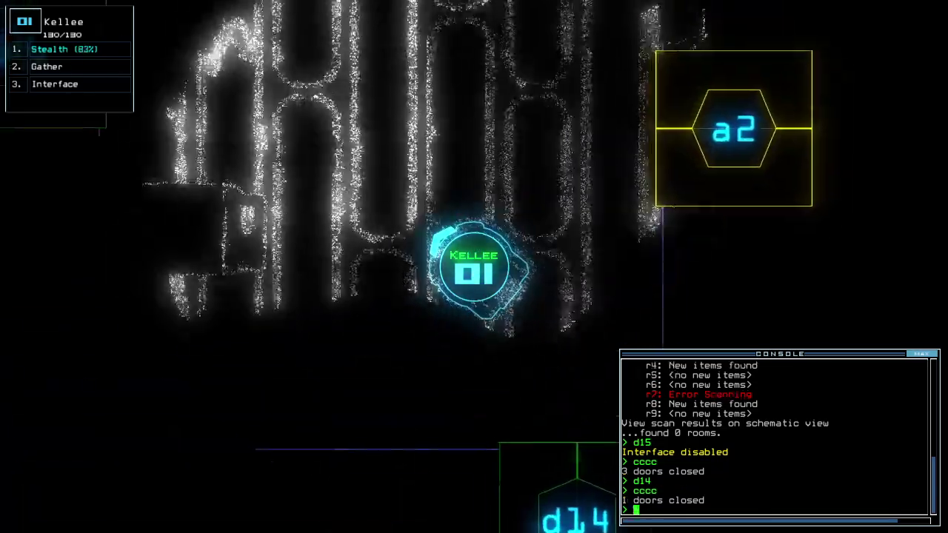
Step: Move the drone to d6 and gather the scrap there
type("d6")
key("Return")
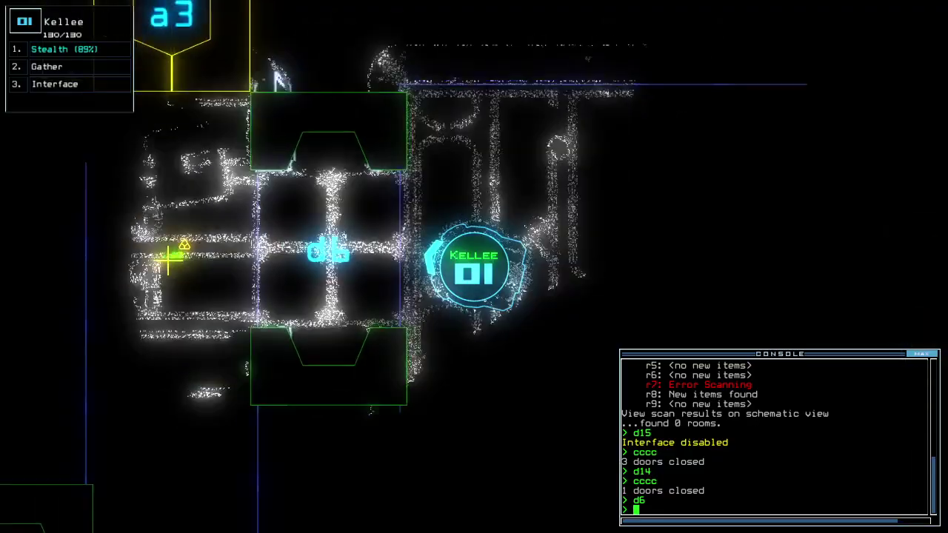
type("gather")
key("Return")
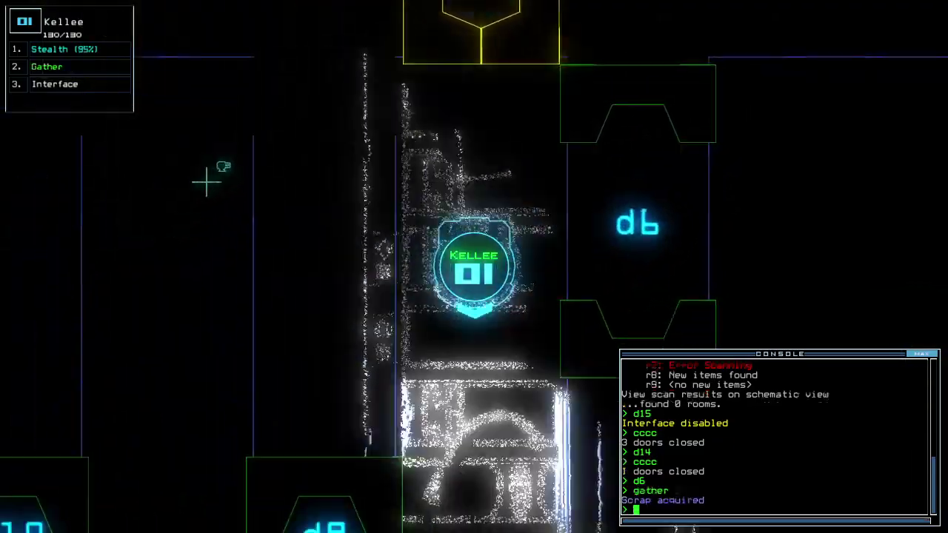
type("d")
key("BackSpace")
key("Tab")
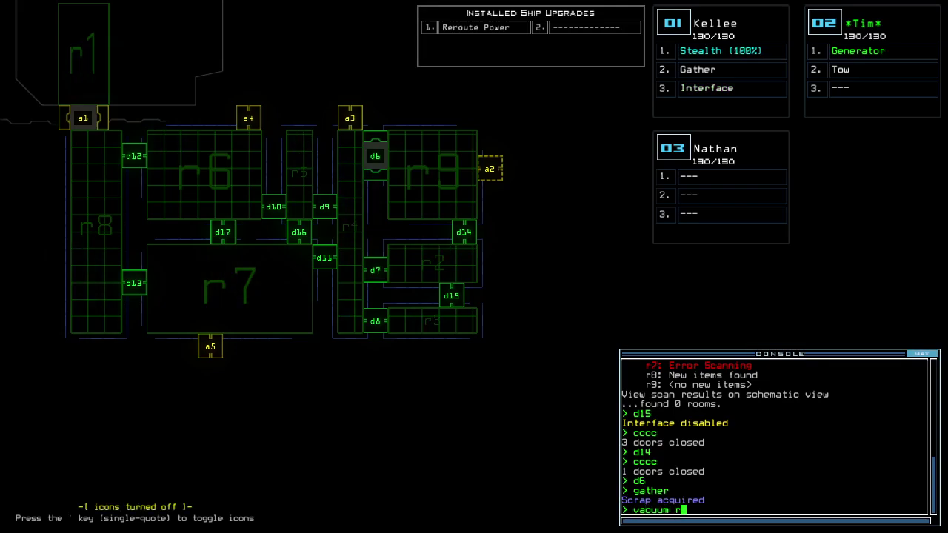
key("Tab")
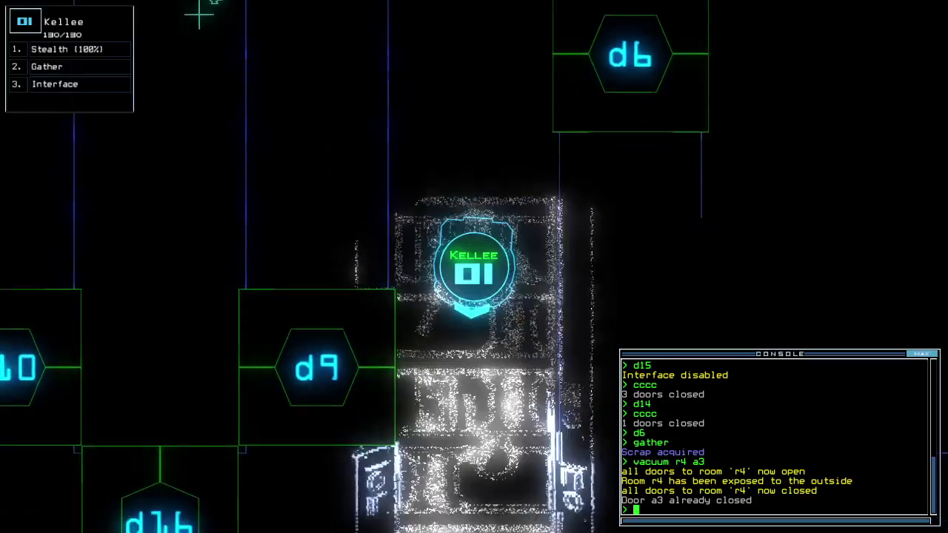
Step: Head the drone toward d11 and reactivate its stealth field
type("d1")
key("Return")
type("d11")
key("Return")
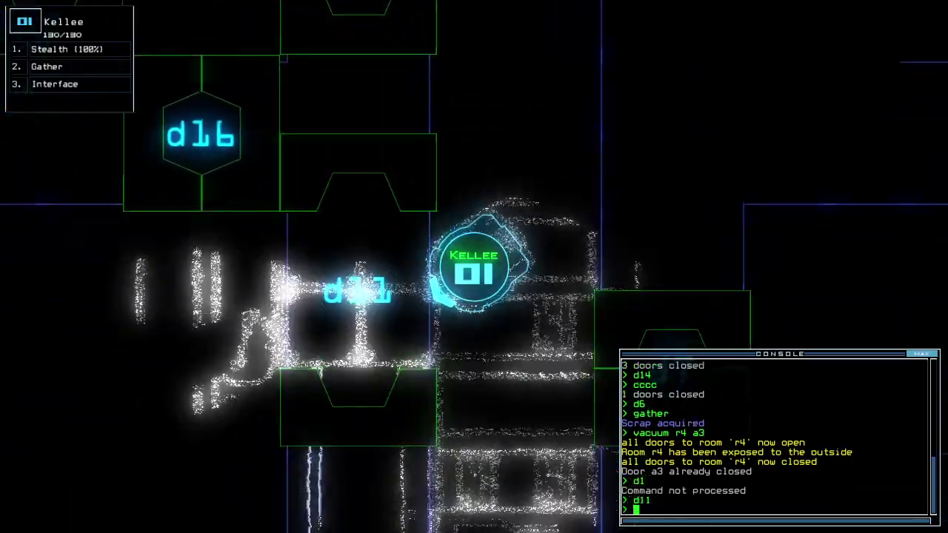
type("st")
key("Return")
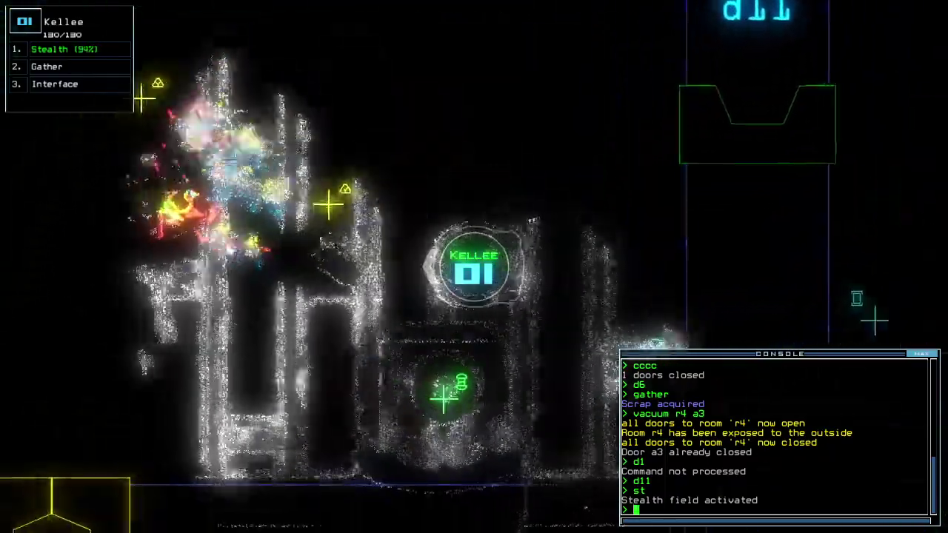
Step: Gather two loads of scrap and 1 J-Fuel near drone 1
type("g")
key("Return")
type("g")
key("Return")
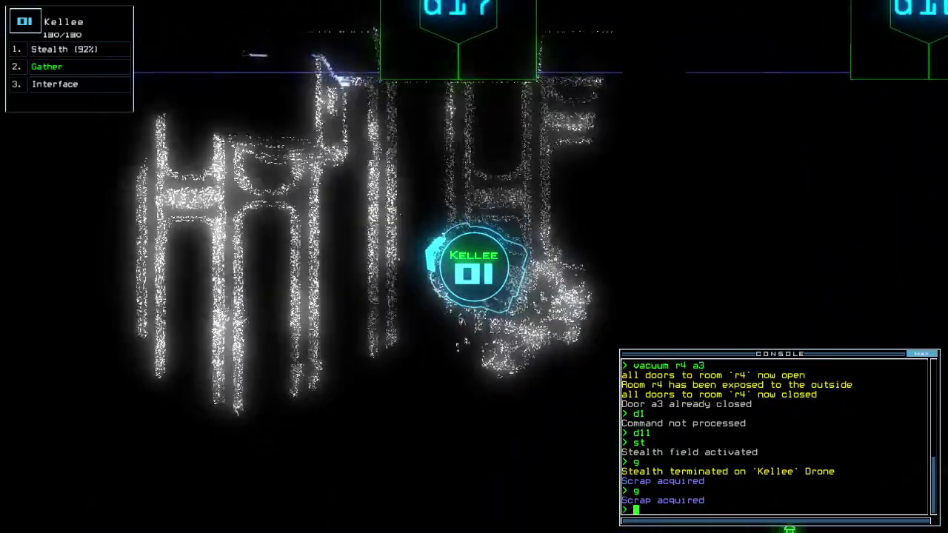
type("g")
key("Return")
key("Tab")
key("Tab")
key("Tab")
key("1")
key("Tab")
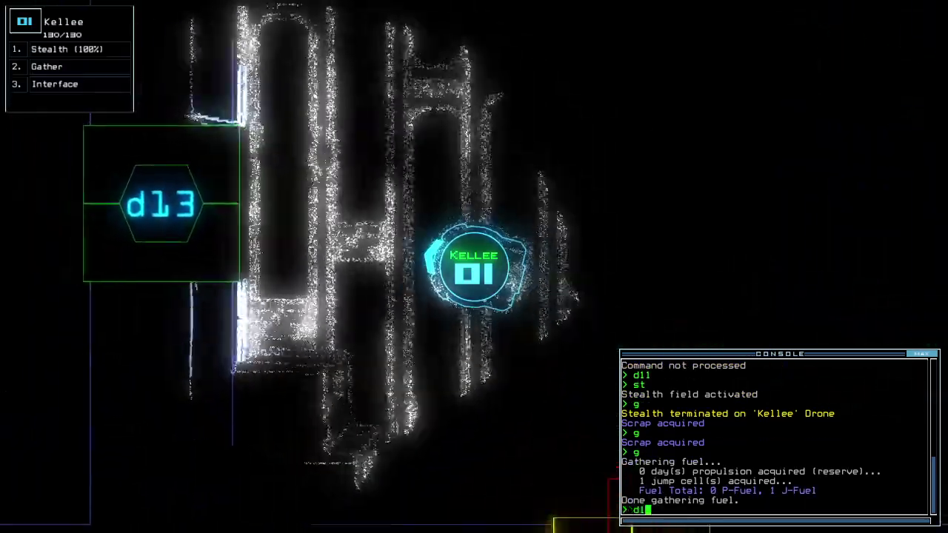
Step: Pass d13 sealing its two doors, gather more scrap, and send drone 2 back to r1
type("3")
key("Return")
type("cc")
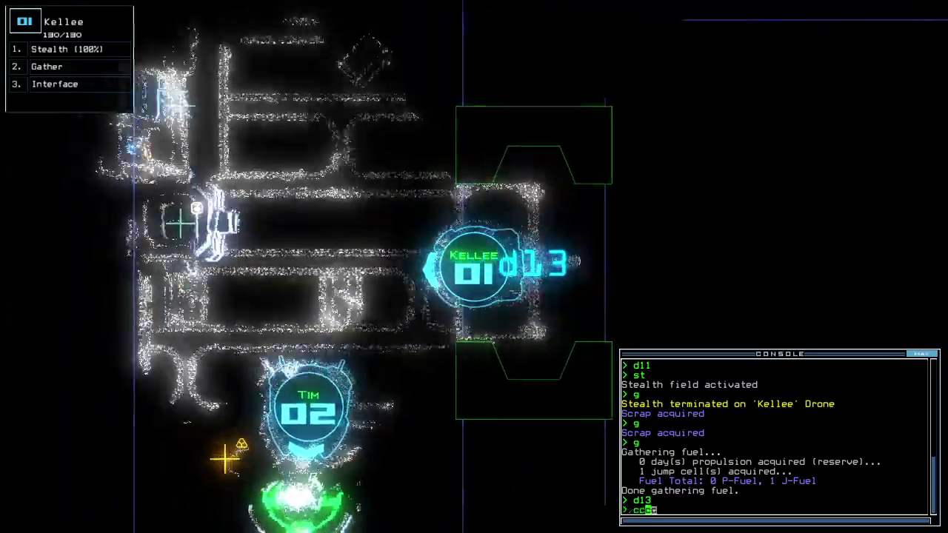
type("cc")
key("Return")
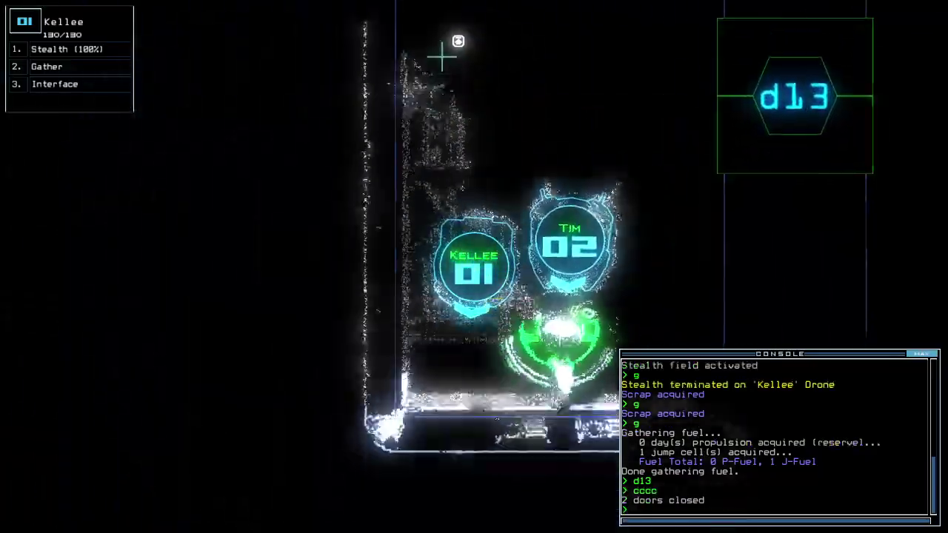
type("g")
key("Return")
type("back 2")
key("Return")
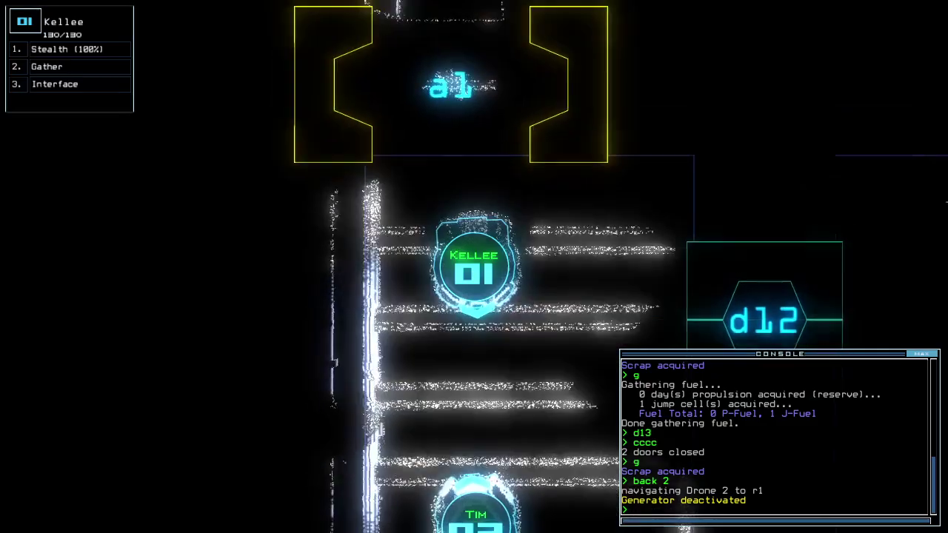
type("oo")
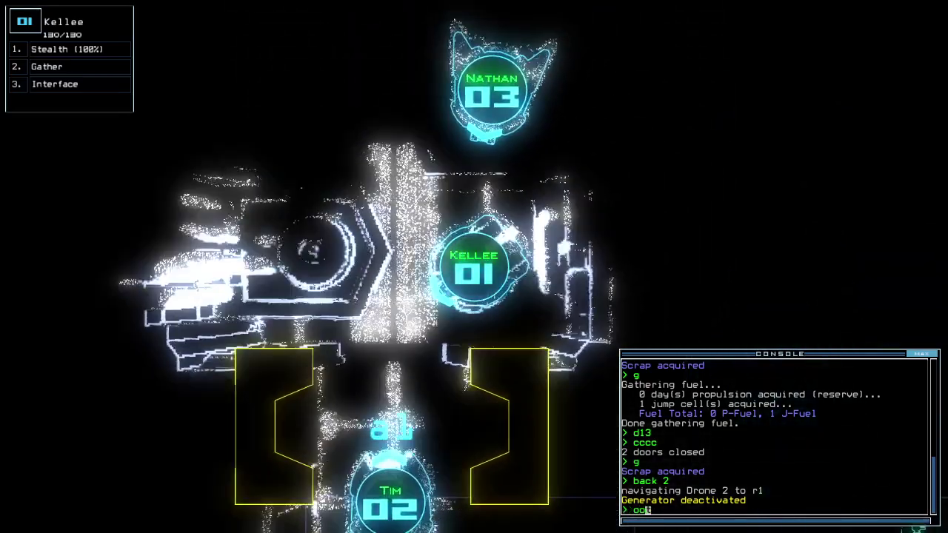
type("t")
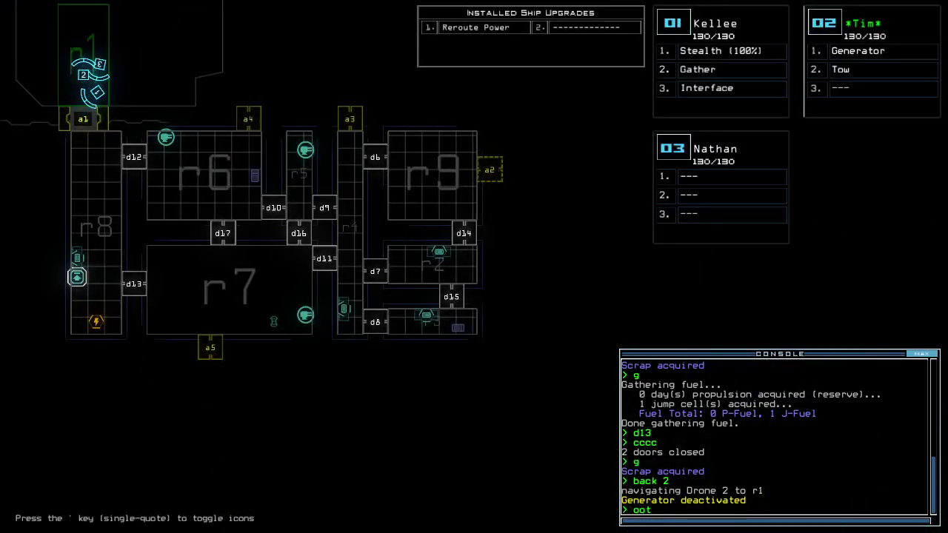
type("o")
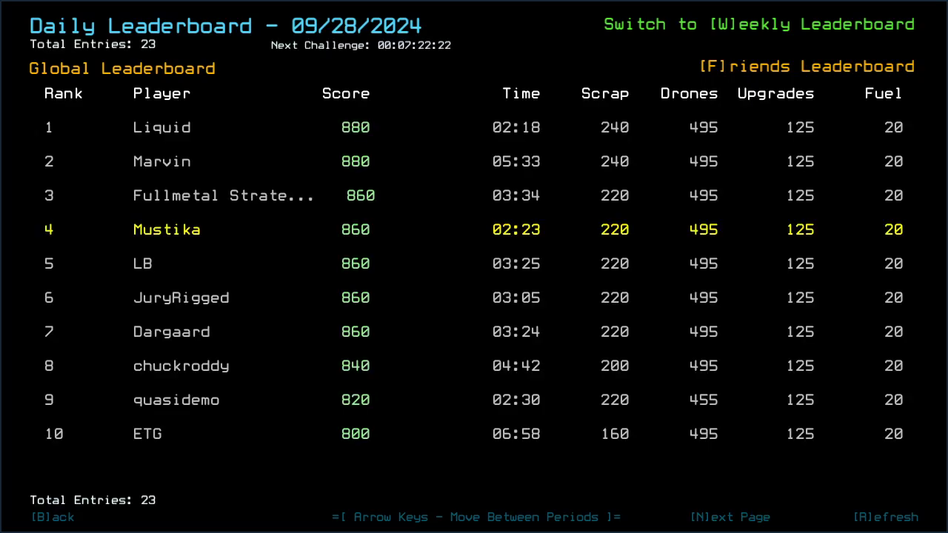
type("b")
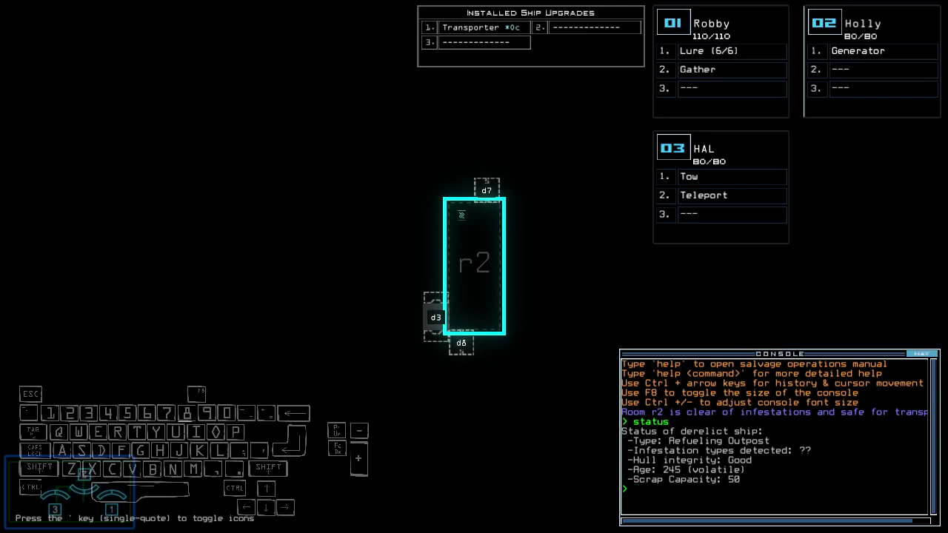
type("tra")
Step: Apply the new upgrade arrangement, transport drones 2 and 3 into r2, and switch on the generator
key("Return")
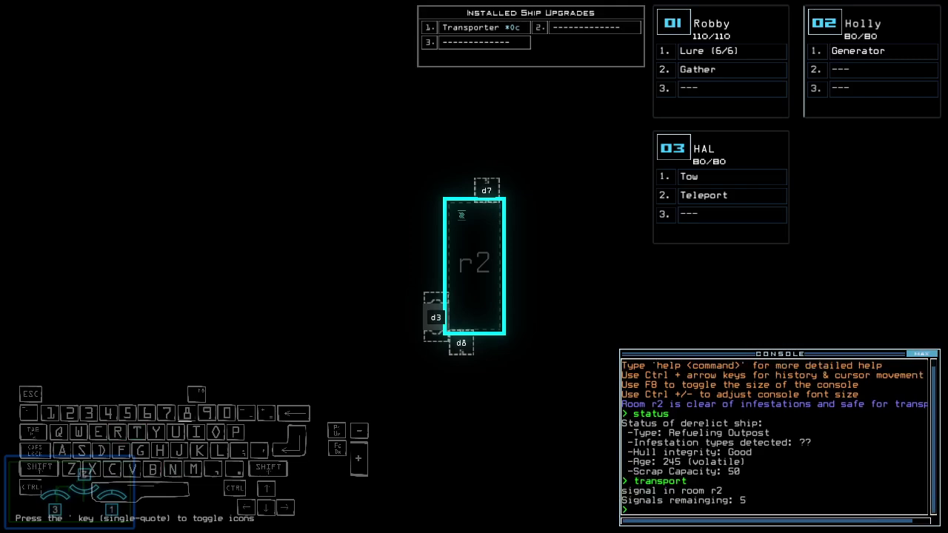
key("Left")
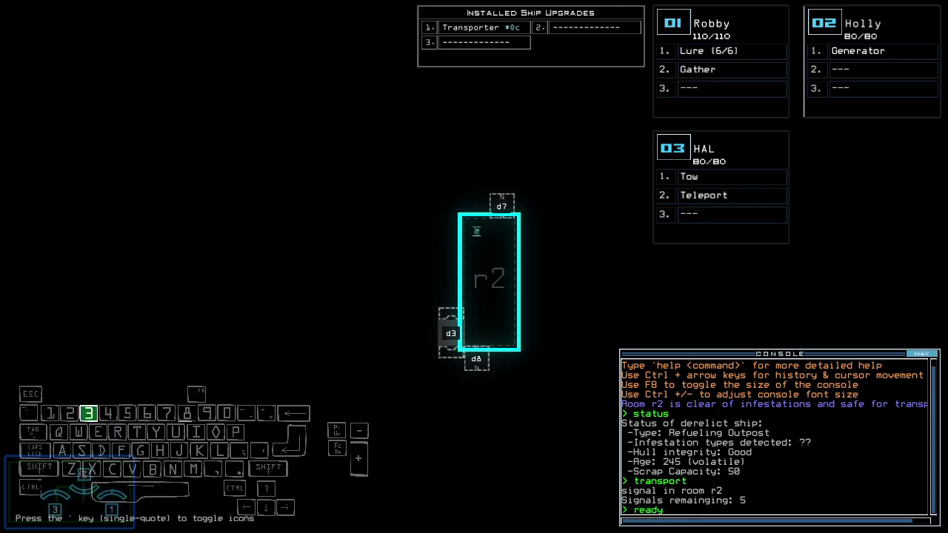
type("t 2")
key("Return")
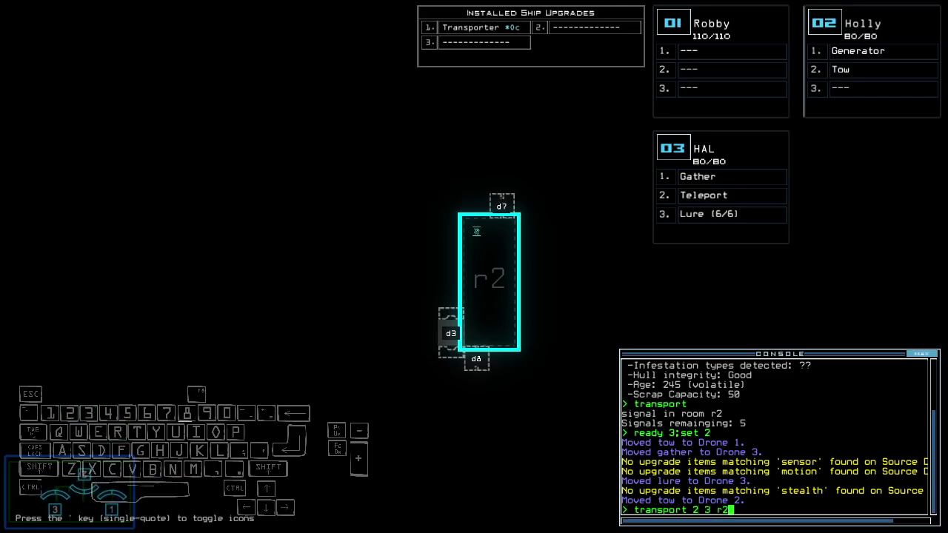
key("Return")
type("g")
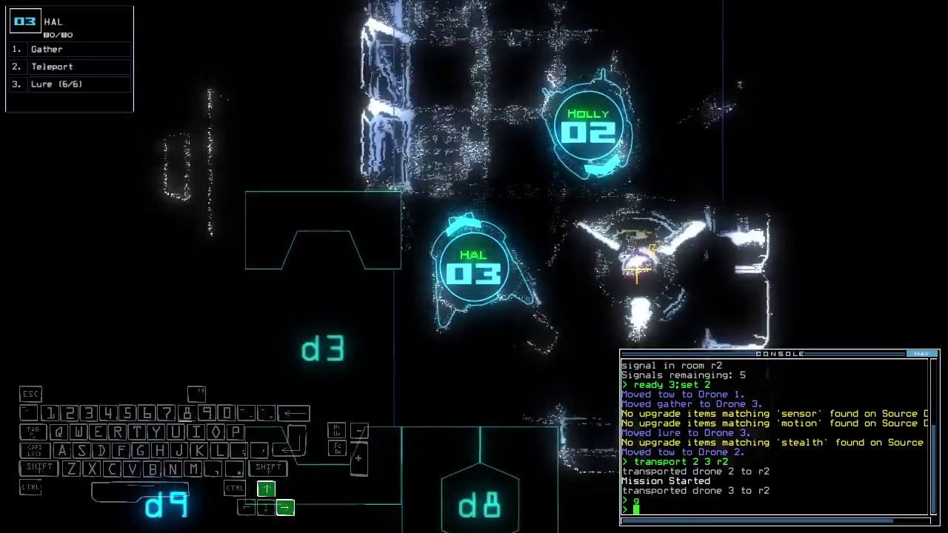
key("Return")
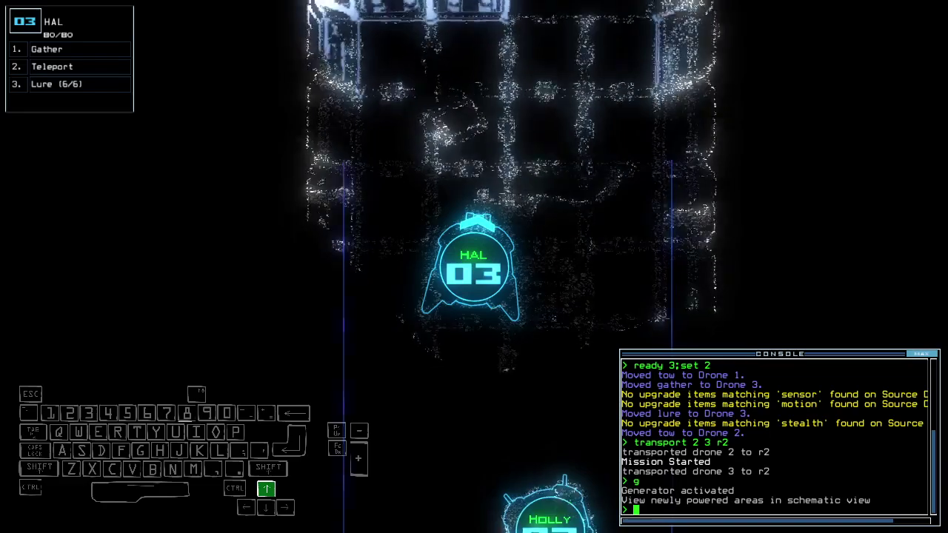
Step: Teleport drone 3 into room r3 and start gathering its fuel
type("te")
type("3")
key("Return")
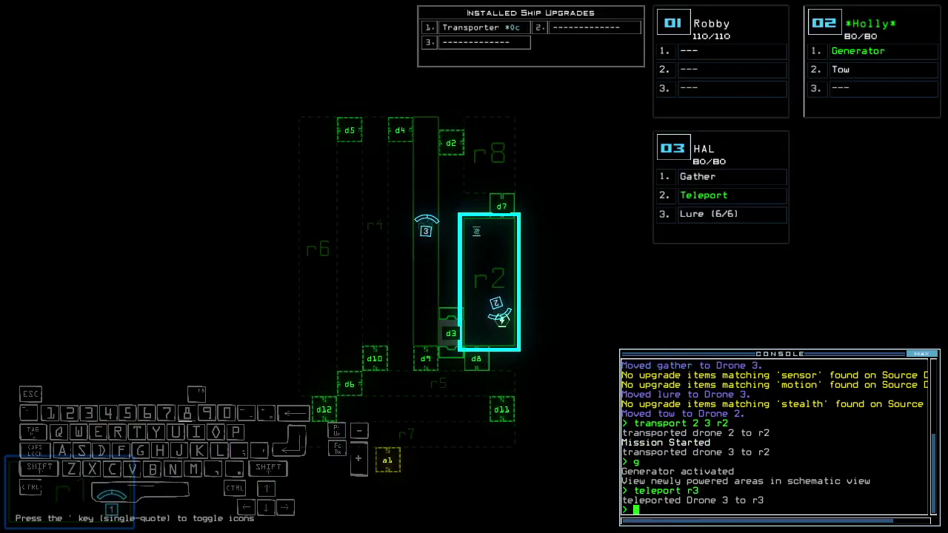
type("g")
key("Return")
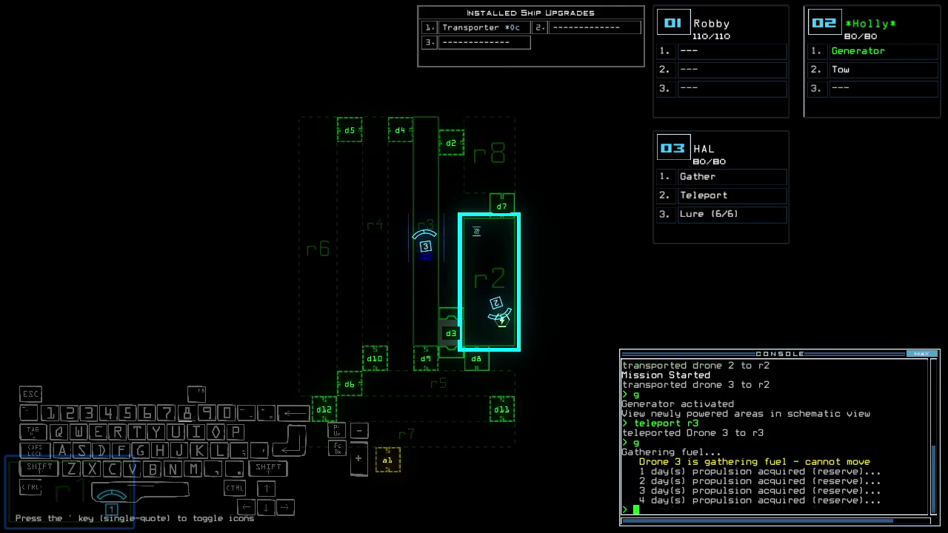
Step: Drive drone 3 up the corridor, close the door behind it and drop a lure
key("space")
key("Down")
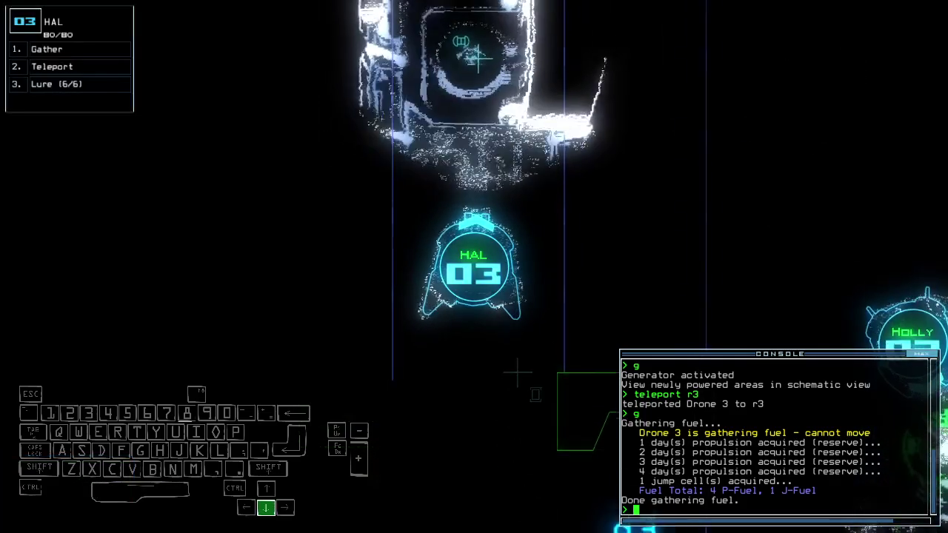
key("Up")
type("cc")
key("Return")
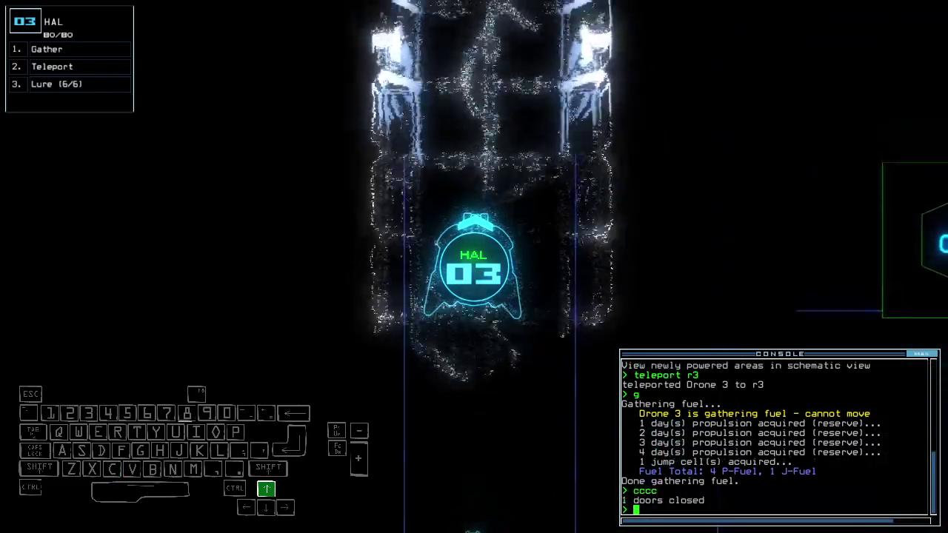
key("Return")
Step: Open door d2 and steer drone 3 toward d4
type("d2")
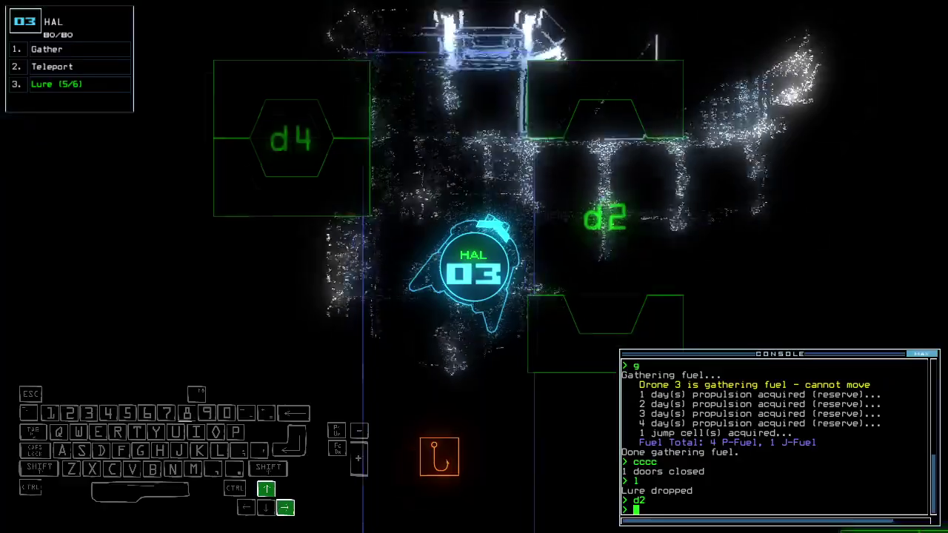
key("Return")
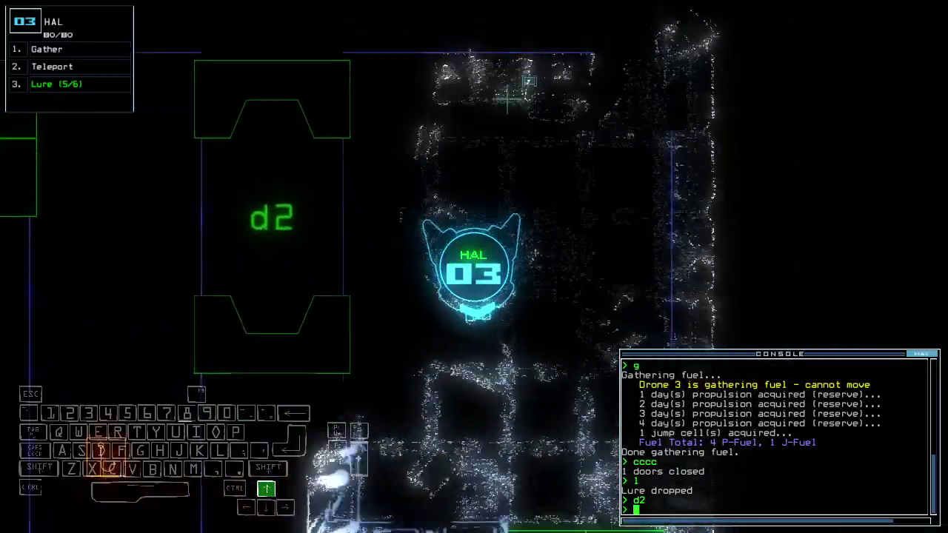
key("Right")
key("Up")
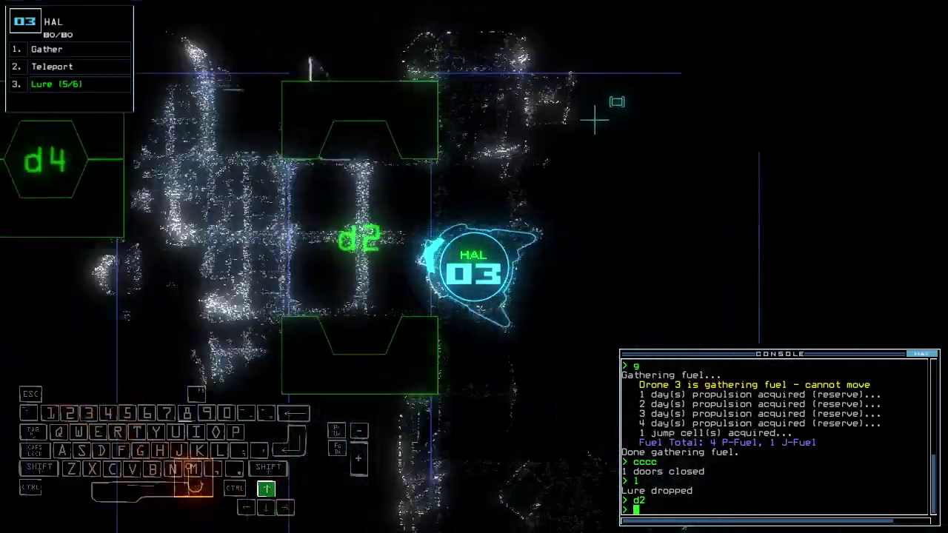
Step: Open door d4, drive drone 3 back down and close the two open doors
type("d4")
key("Return")
key("space")
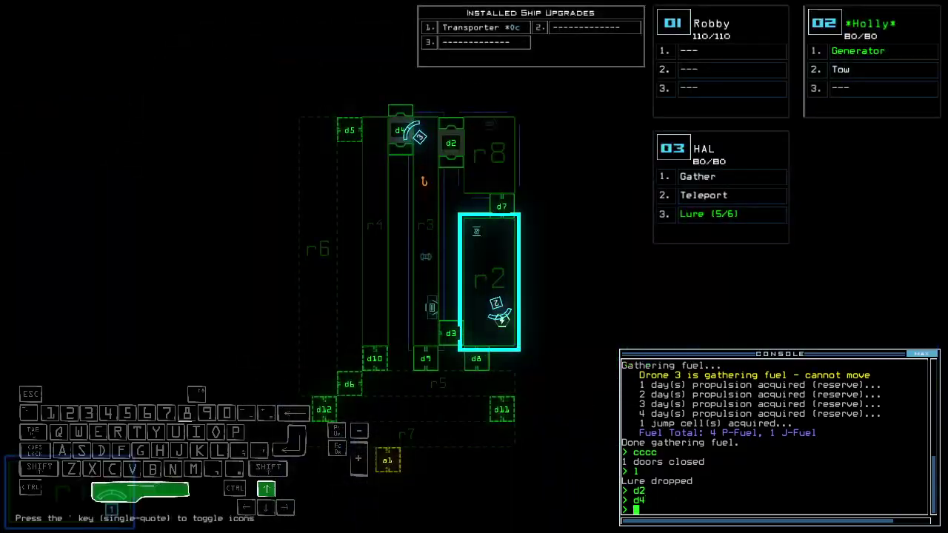
key("Down")
type("cccc")
key("Return")
Step: Try leaving the ship with 'out', decline leaving drone 3 behind, and recover the lure
type("out")
key("Return")
key("Up")
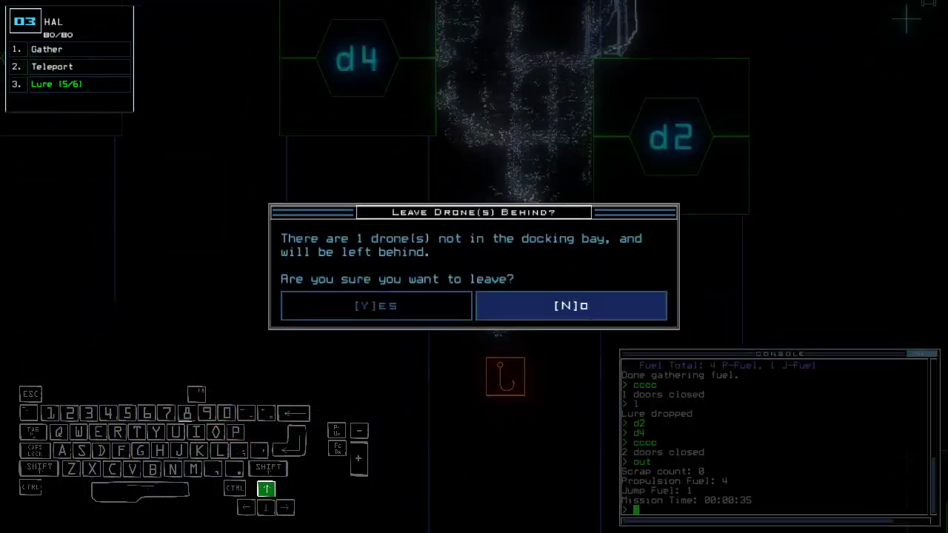
key("n")
type("pi")
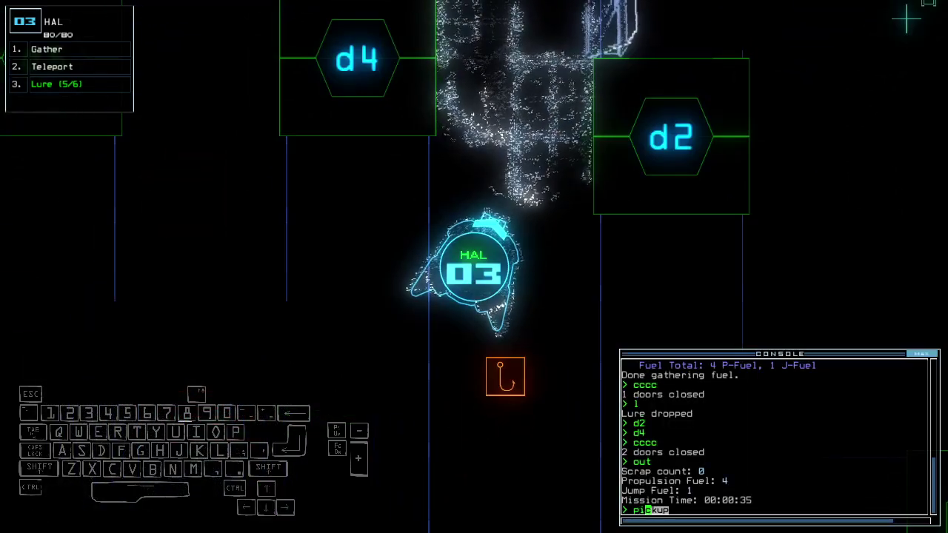
key("Return")
Step: Reopen doors d2 and d4 and drive drone 3 past d2
type("d2")
key("Return")
type("d4")
key("Return")
key("Right")
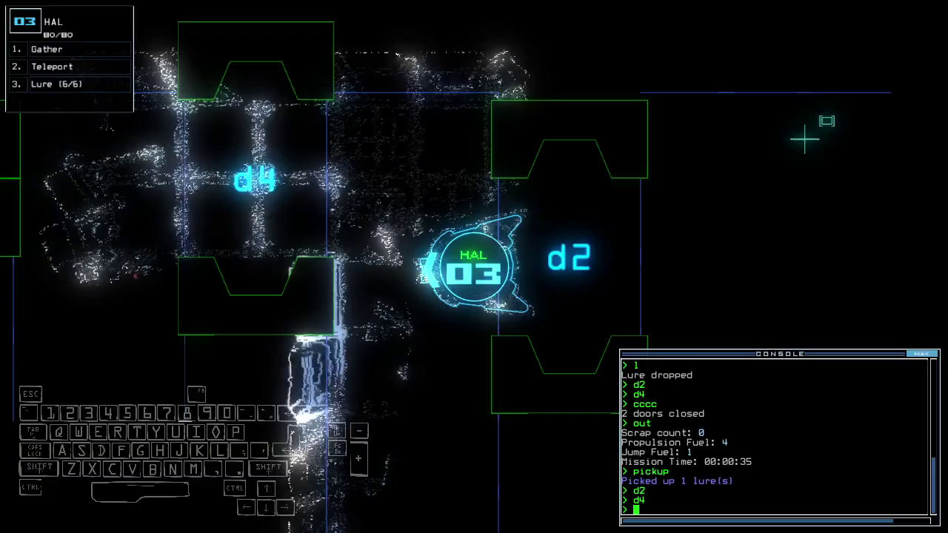
key("Down")
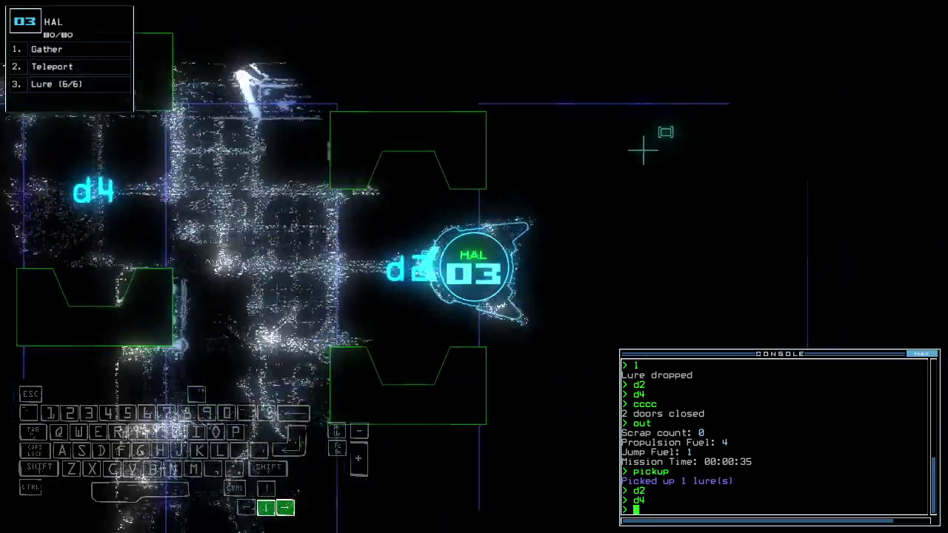
Step: Close the two open doors, teleport drone 3 into r4 and gather fuel there
key("Up")
type("cccc")
key("Return")
key("Tab")
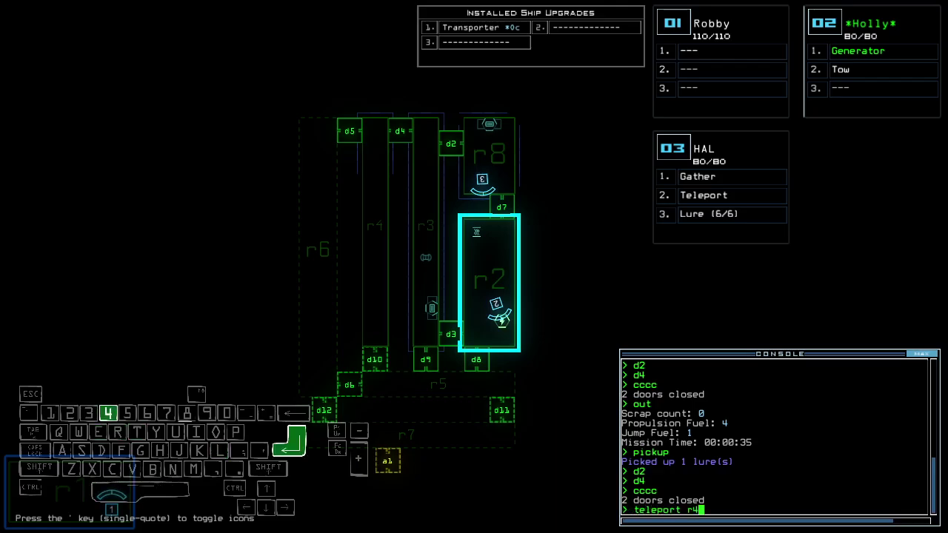
key("Tab")
key("Left")
key("Up")
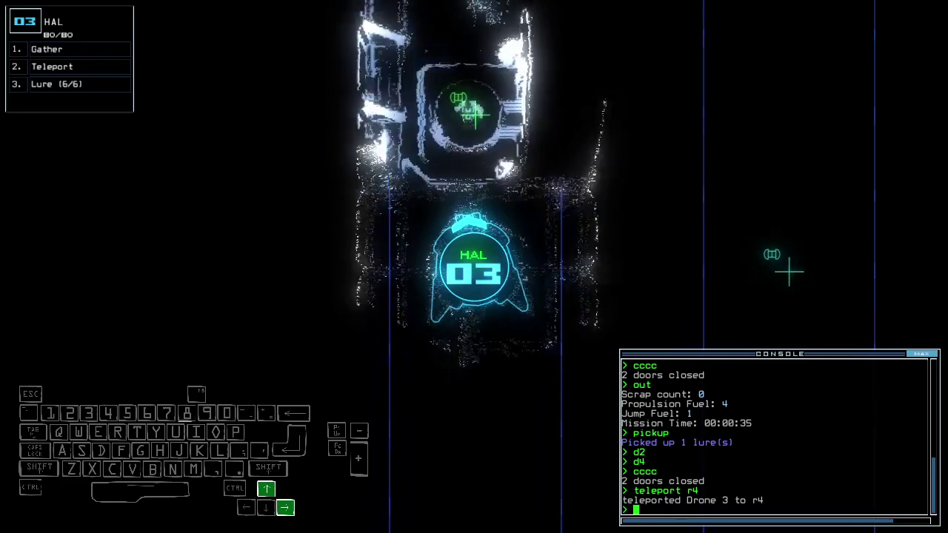
type("g")
key("Return")
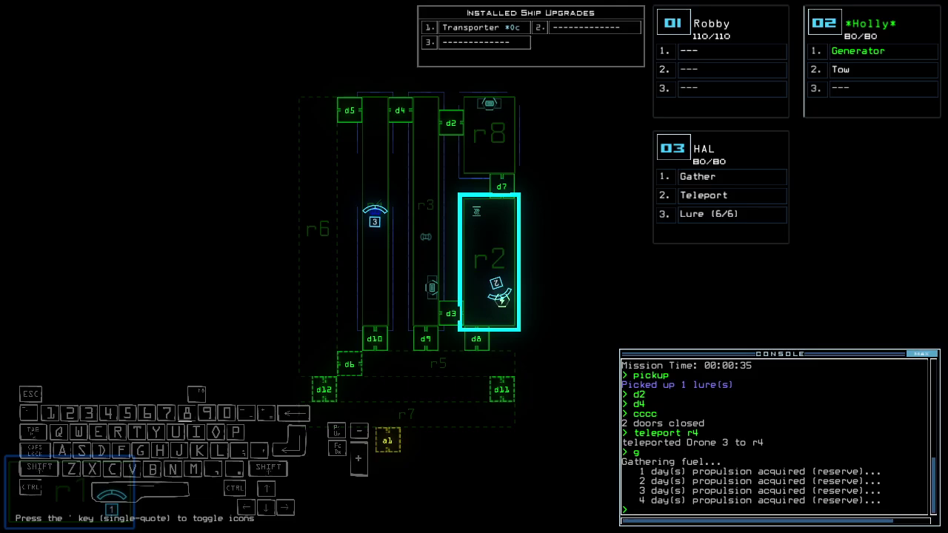
Step: Move drone 3 out of the fuel room, open door d10 and close the door behind it
key("space")
key("Up")
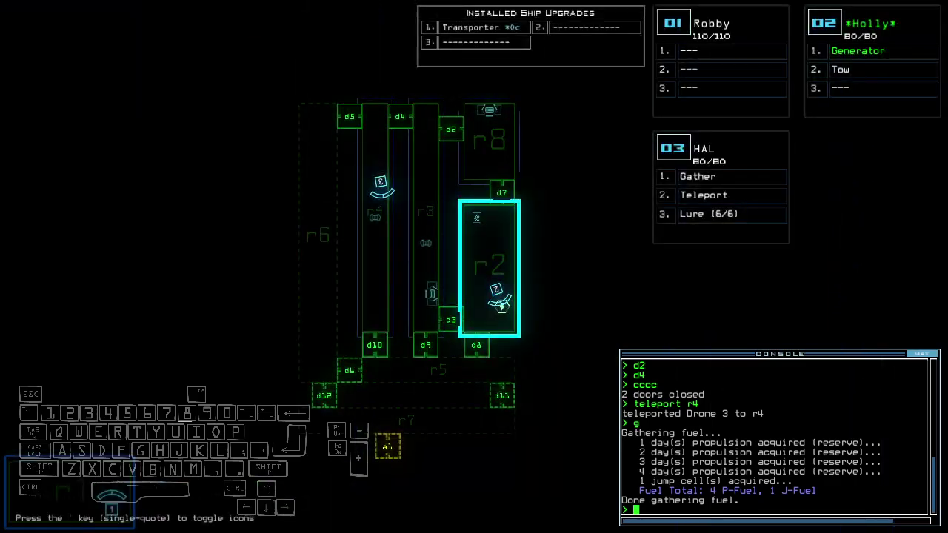
key("Up")
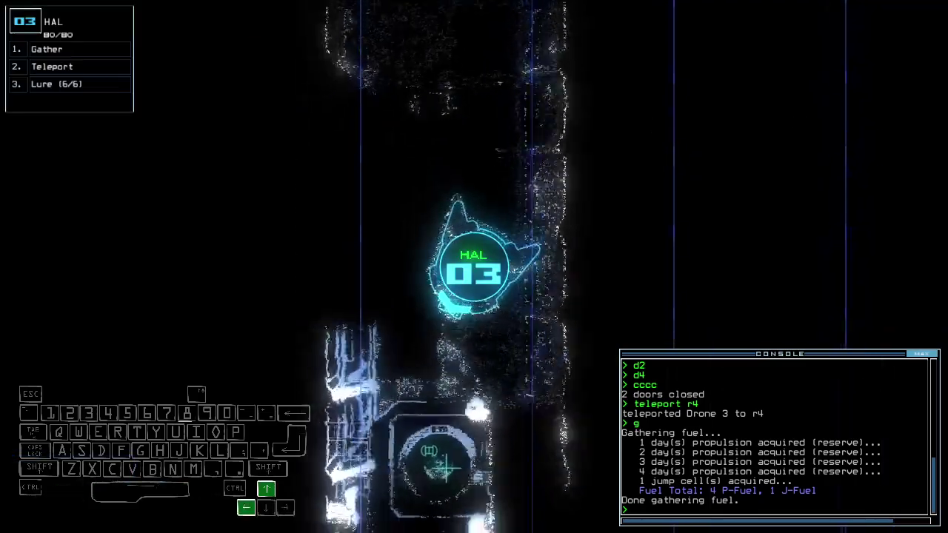
type("d10")
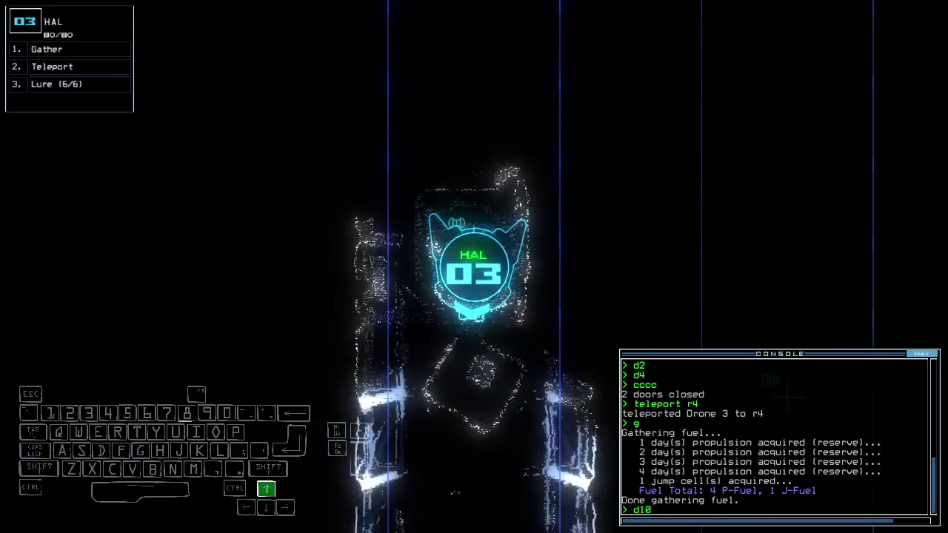
key("Return")
key("Down")
type("ccc")
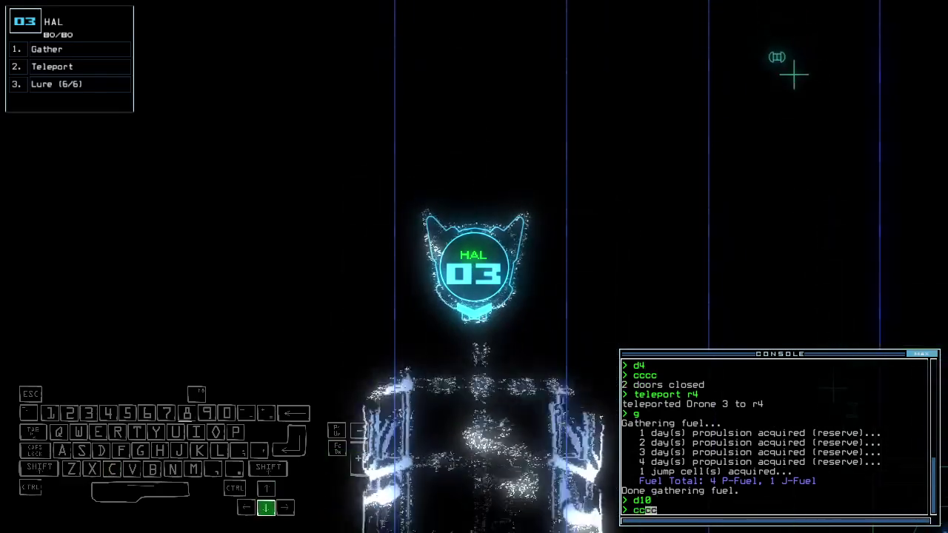
key("Return")
Step: Teleport drone 3 into room r5 and drive it forward
type("5")
key("Return")
key("Up")
Step: Collect the scrap in r5 and drop a lure there
type("g")
key("Return")
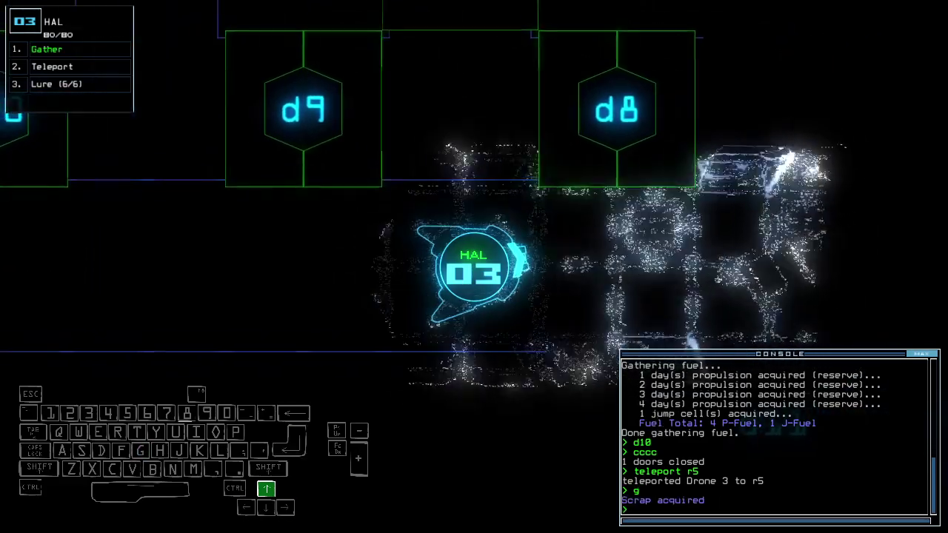
type("l")
key("Return")
Step: Open door d11, steer drone 3 left toward d12 and close the open door
type("d11")
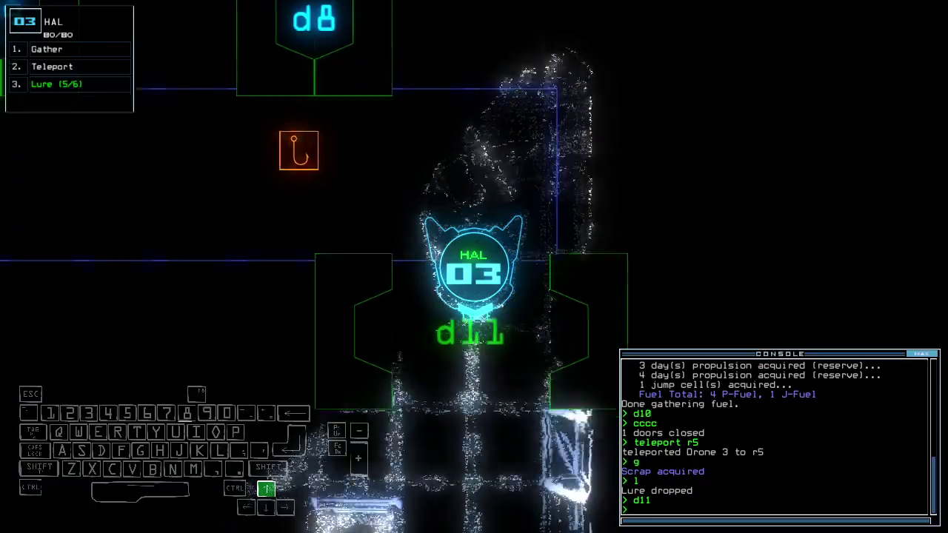
key("Return")
key("Down")
key("Left")
type("cccc")
key("Return")
Step: Teleport drone 3 back to r5 and drive it through opened door d6
type("teleport")
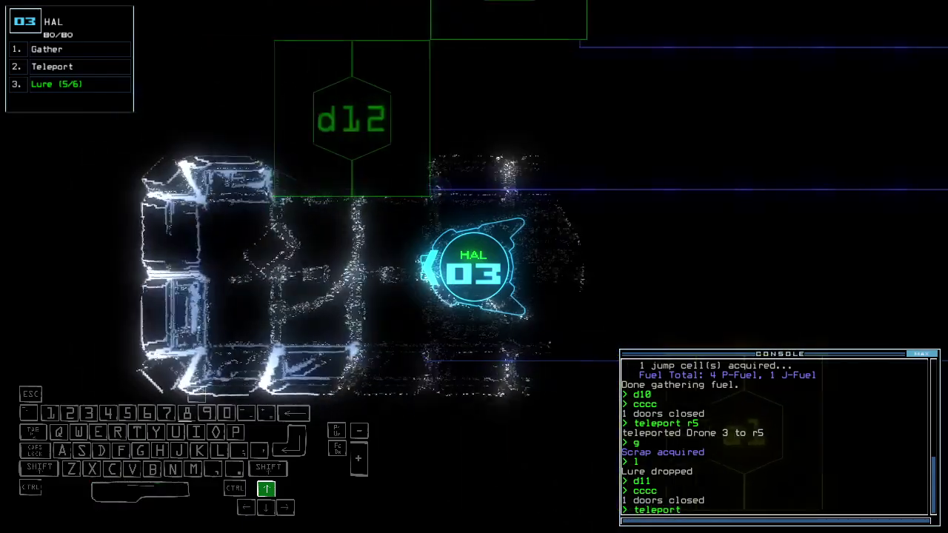
type(" r5")
key("Return")
type("d6")
key("Return")
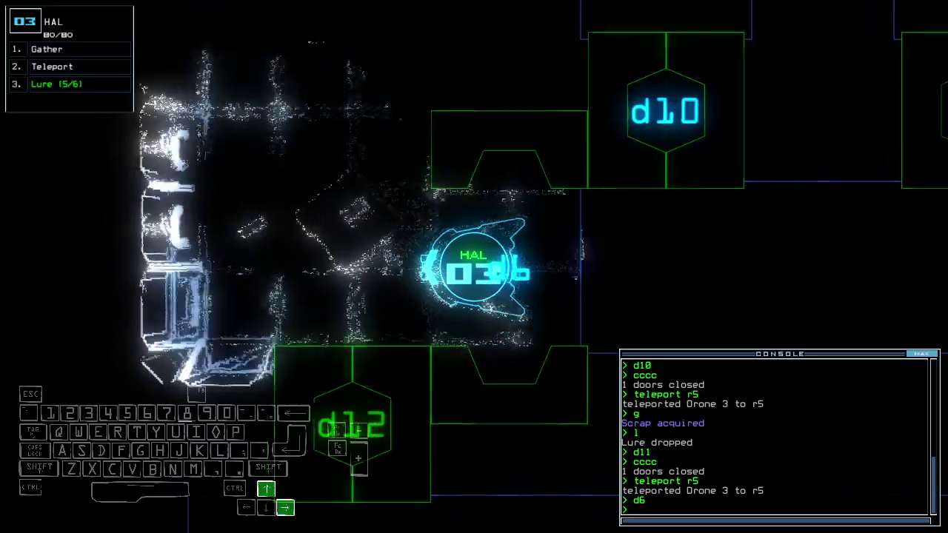
key("Right")
Step: Gather the three pieces of scrap in the room beyond d6
type("g")
key("Return")
type("g")
key("Return")
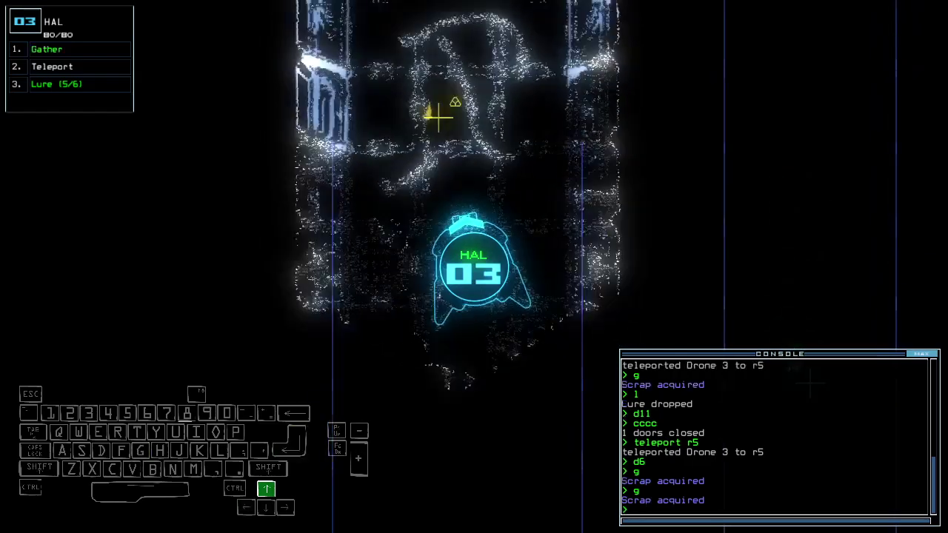
type("g")
key("Return")
Step: Steer drone 3 to the lure, pick it up, and open door d8
key("Up")
key("Left")
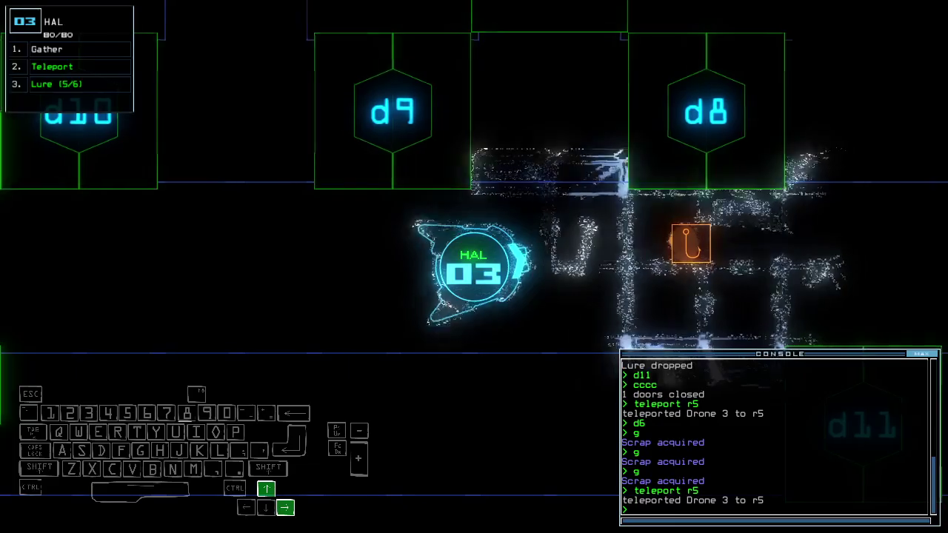
type("pickup")
key("Return")
type("8")
key("Return")
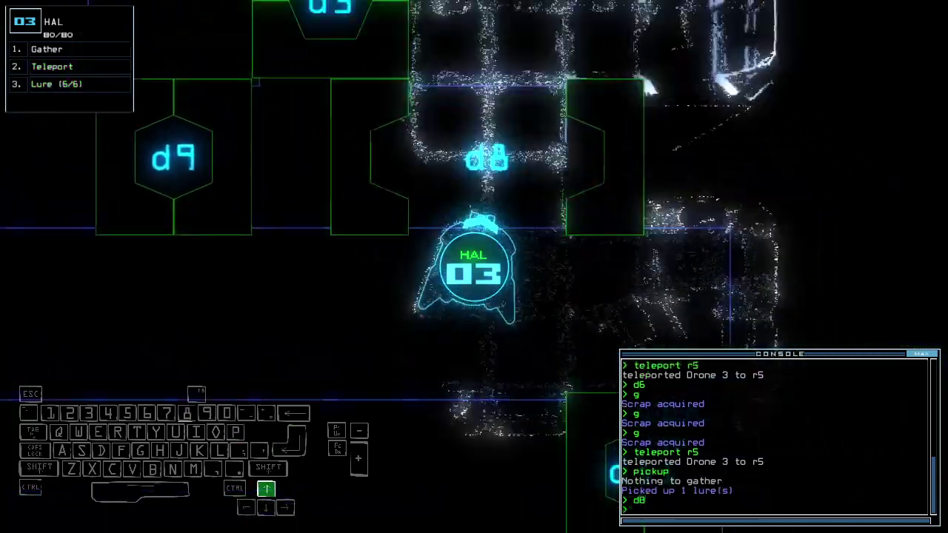
Step: Close the two open doors and transport all drones back to room r1 with 'ty'
type("cccc")
key("Return")
type("ty")
key("Return")
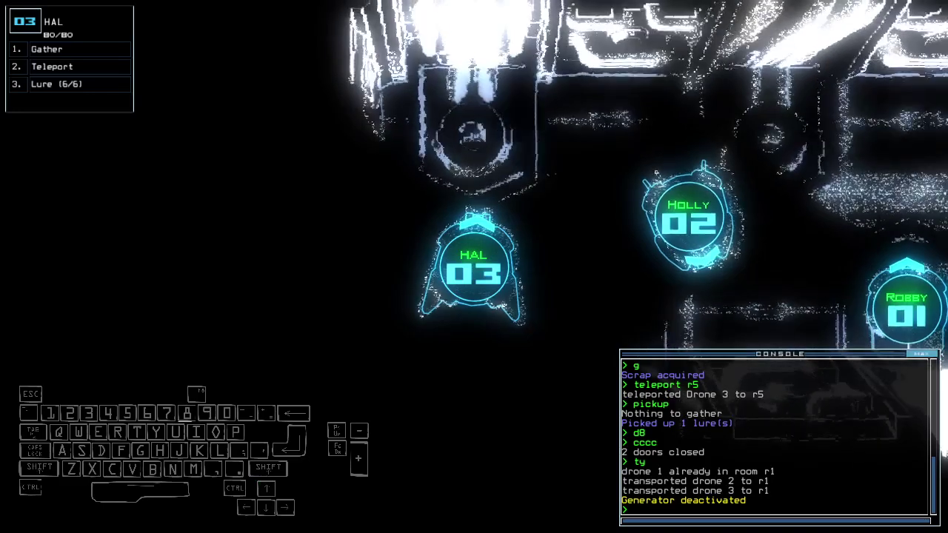